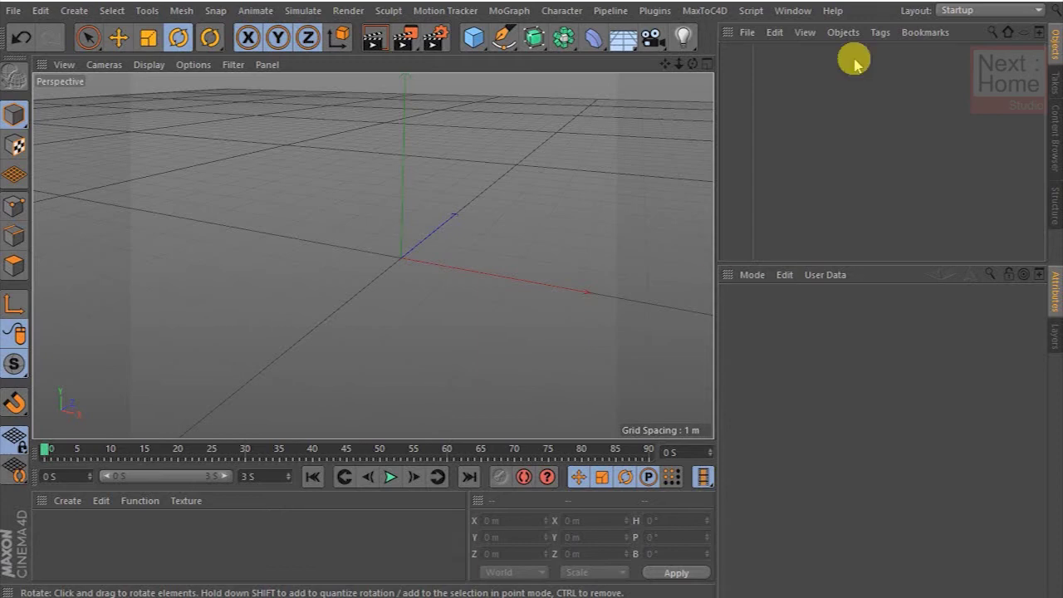
# Create a new material Mat, open it in the Material Editor, and reposition and resize the editor
pyautogui.doubleClick(69, 545)
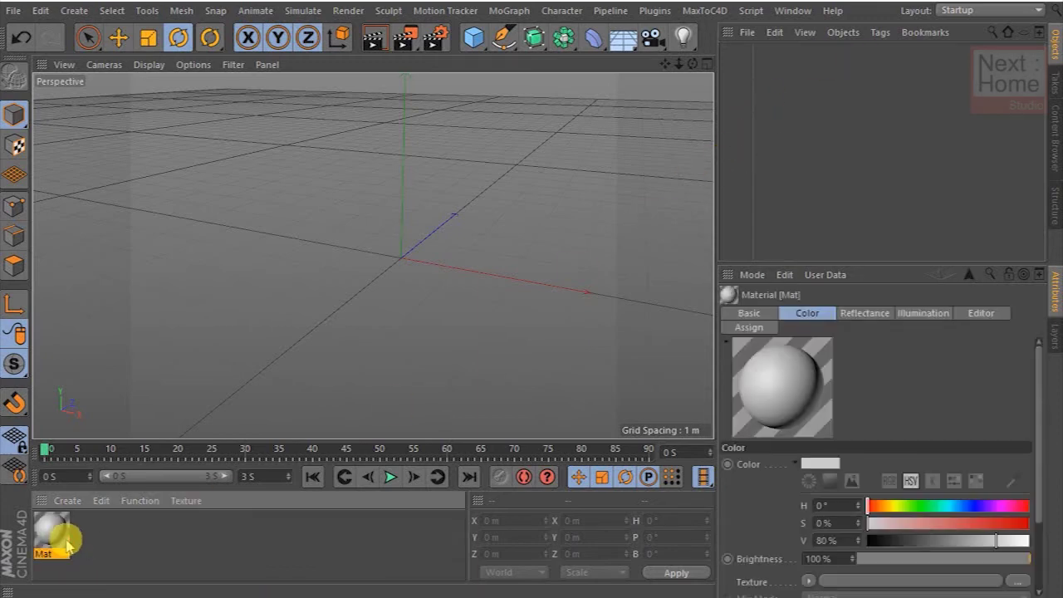
pyautogui.doubleClick(59, 541)
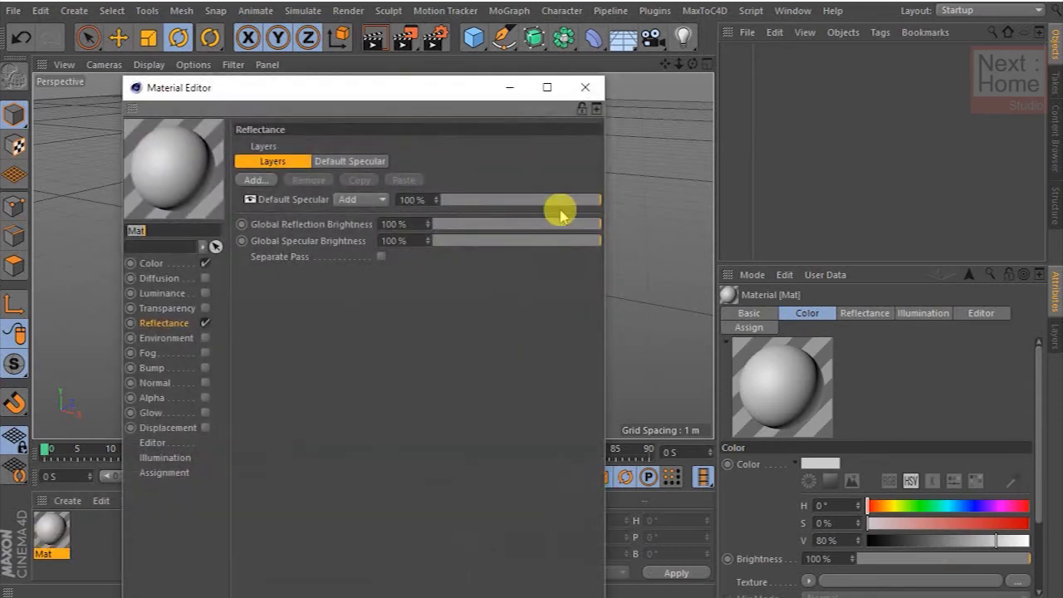
pyautogui.moveTo(441, 88); pyautogui.dragTo(760, 17)
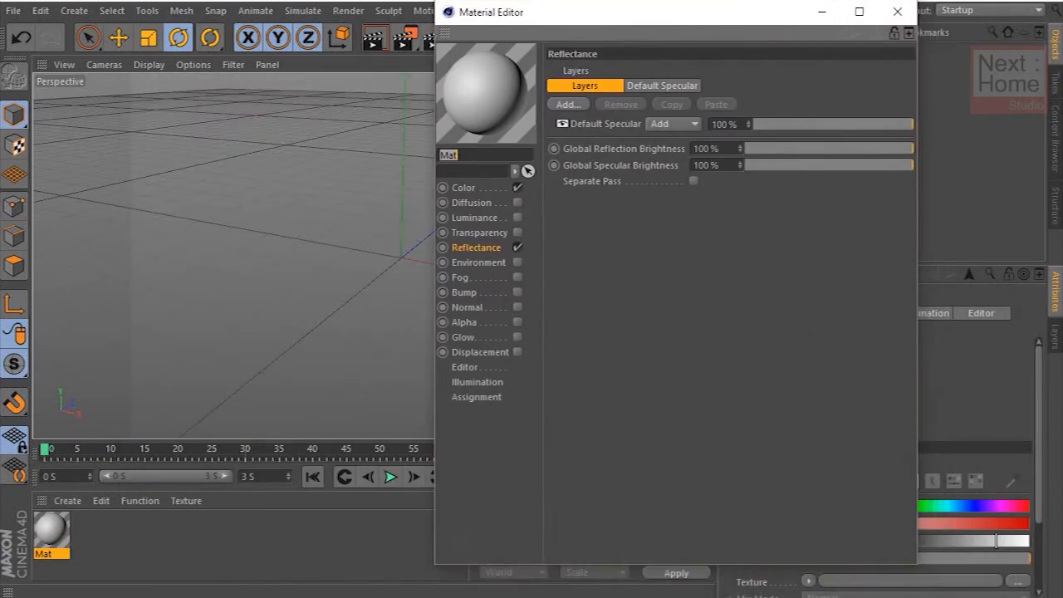
pyautogui.moveTo(807, 565); pyautogui.dragTo(811, 495)
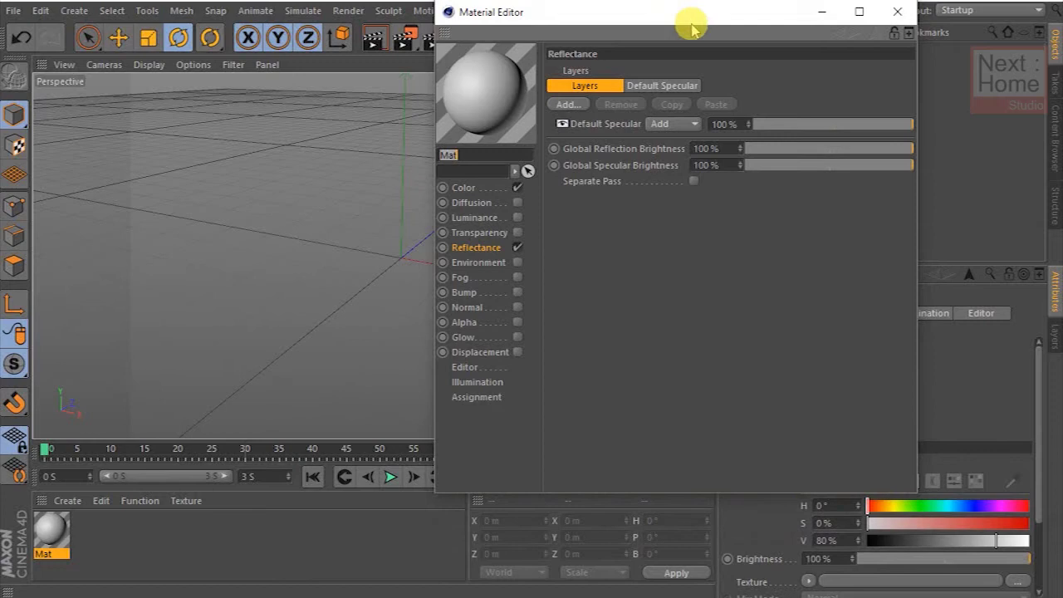
pyautogui.moveTo(691, 18); pyautogui.dragTo(629, 31)
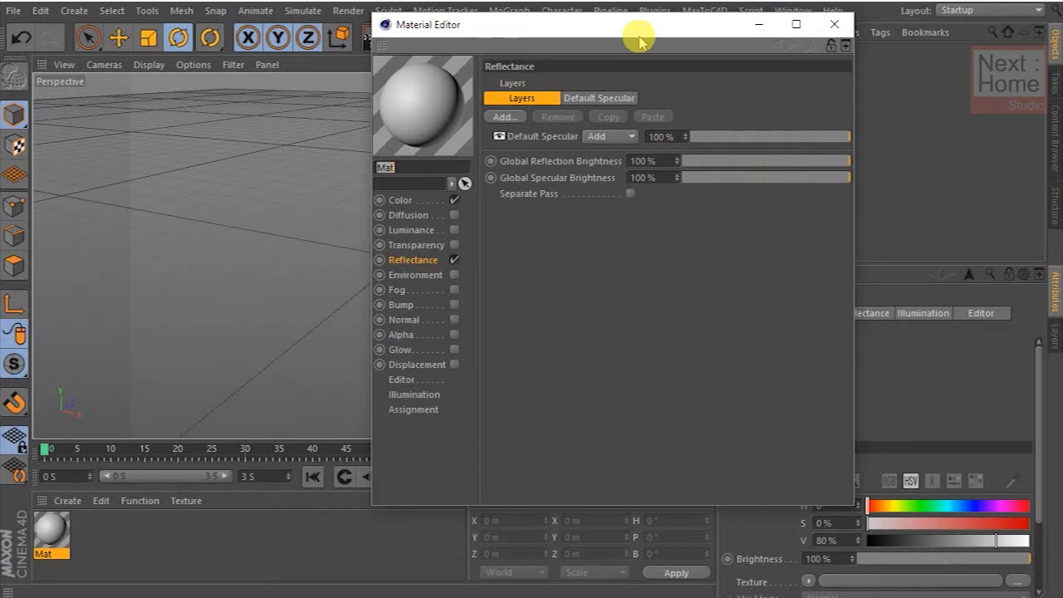
# Show Mat's Reflectance channel and bring up the Add... list of layer types
pyautogui.moveTo(648, 32); pyautogui.dragTo(662, 32)
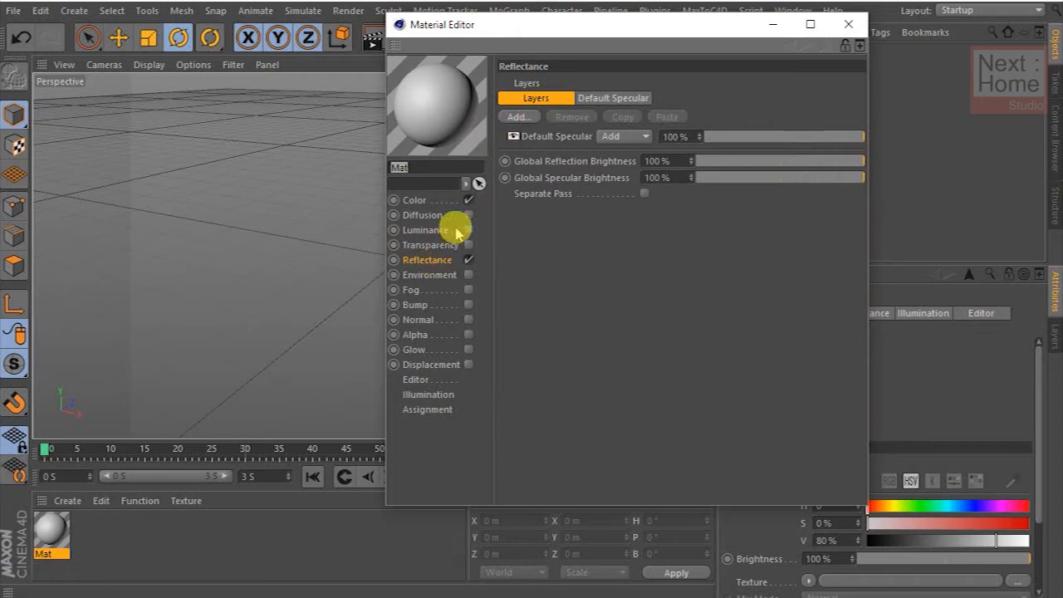
pyautogui.click(423, 254)
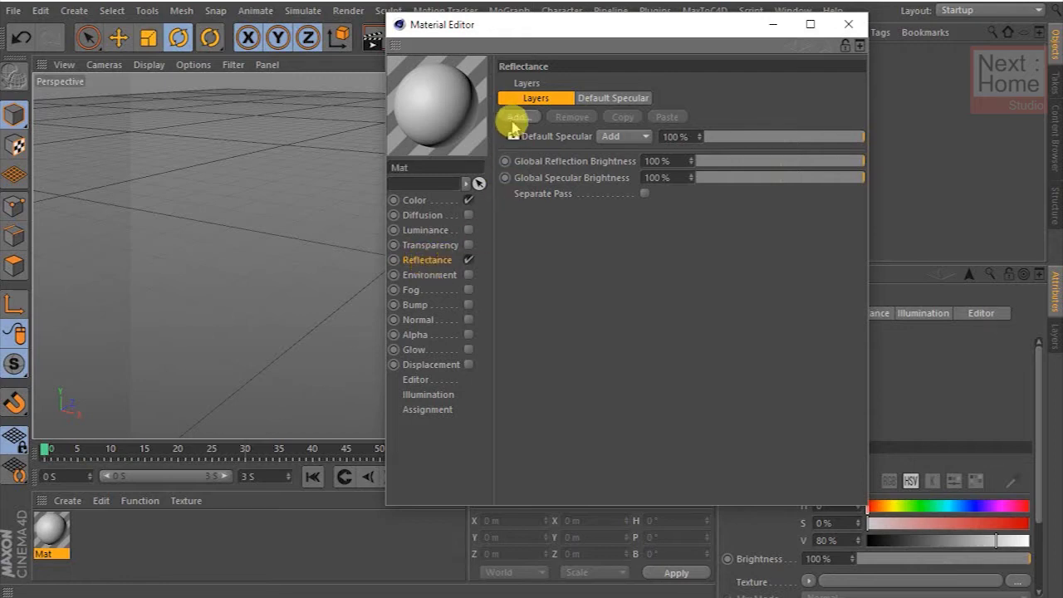
pyautogui.click(516, 119)
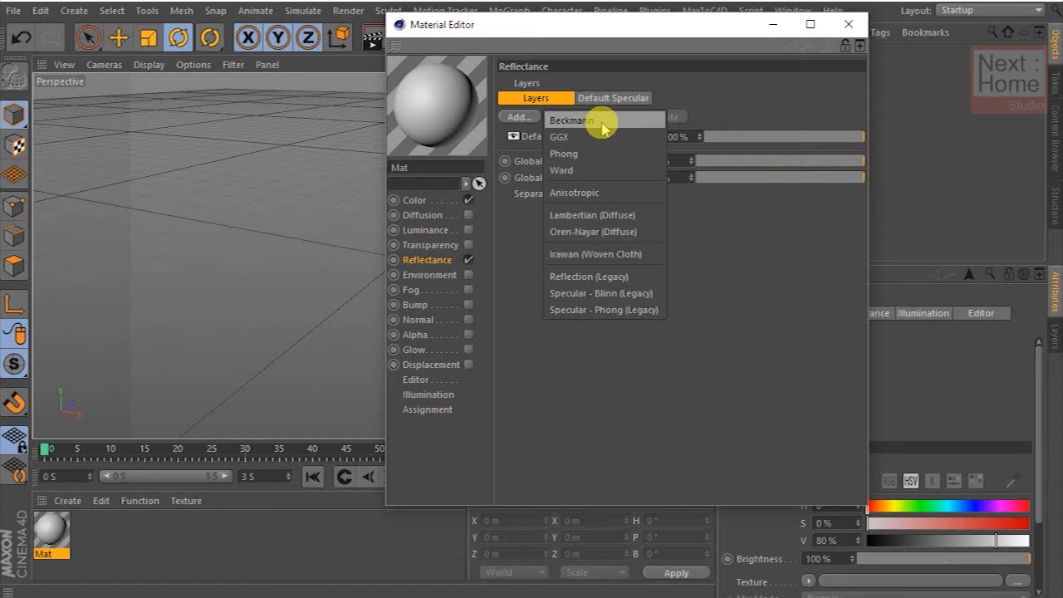
# Add a Beckmann reflectance layer, Layer 1, and enlarge the editor to reveal its mask and Fresnel options
pyautogui.click(604, 121)
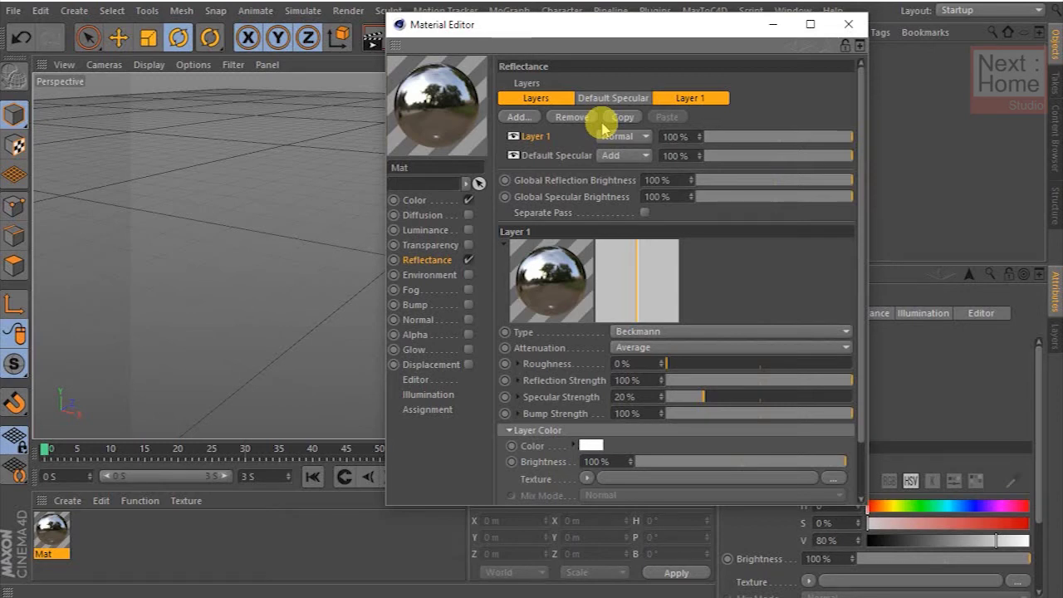
pyautogui.moveTo(681, 24); pyautogui.dragTo(688, 11)
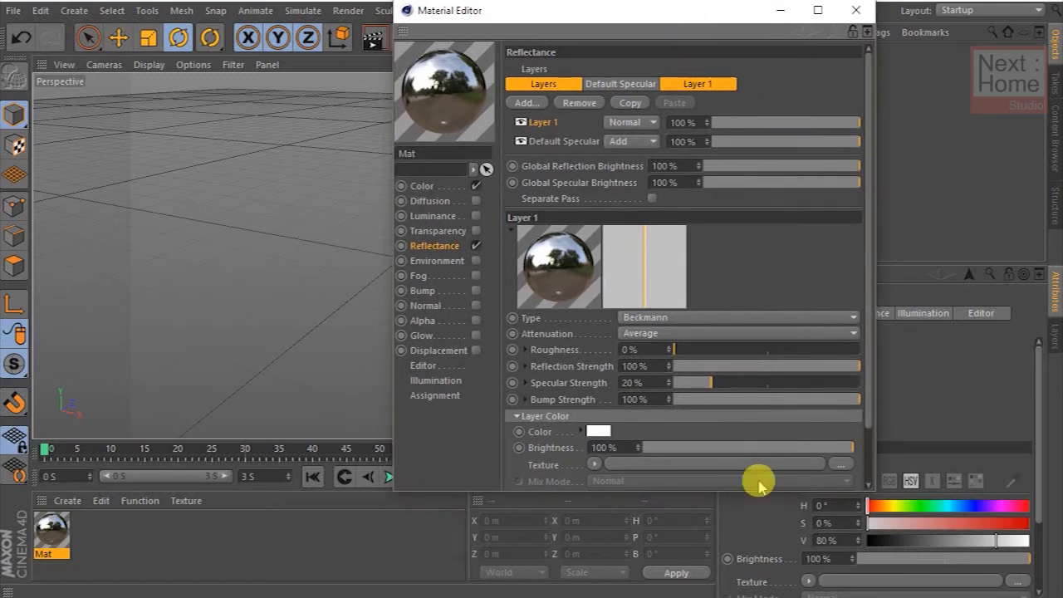
pyautogui.moveTo(769, 490); pyautogui.dragTo(774, 573)
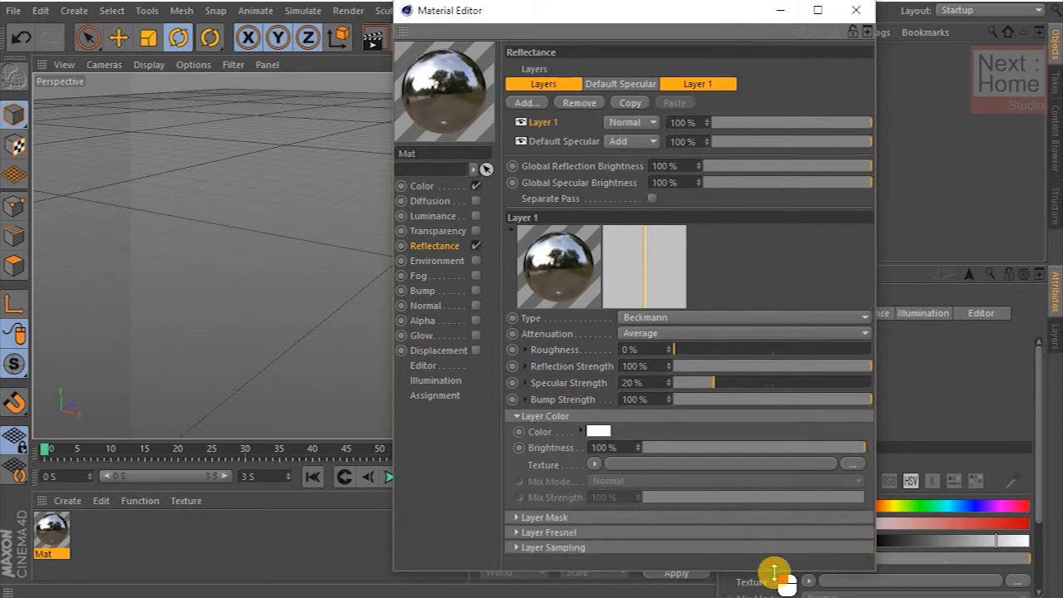
# Show Mat's preview in its own large window, placed beside the Material Editor
pyautogui.rightClick(442, 101)
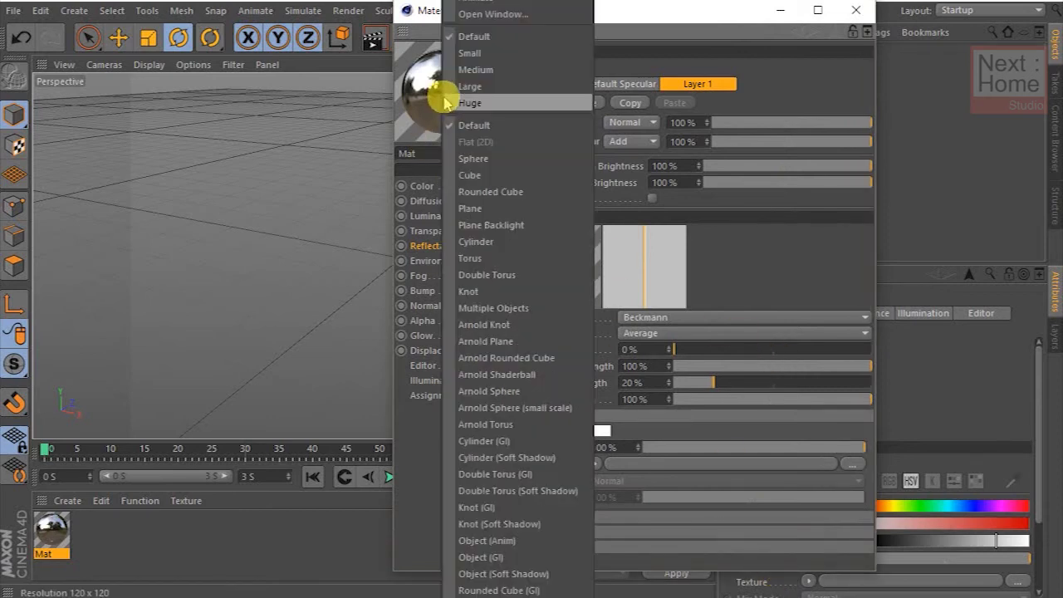
pyautogui.click(523, 14)
pyautogui.moveTo(558, 12); pyautogui.dragTo(662, 19)
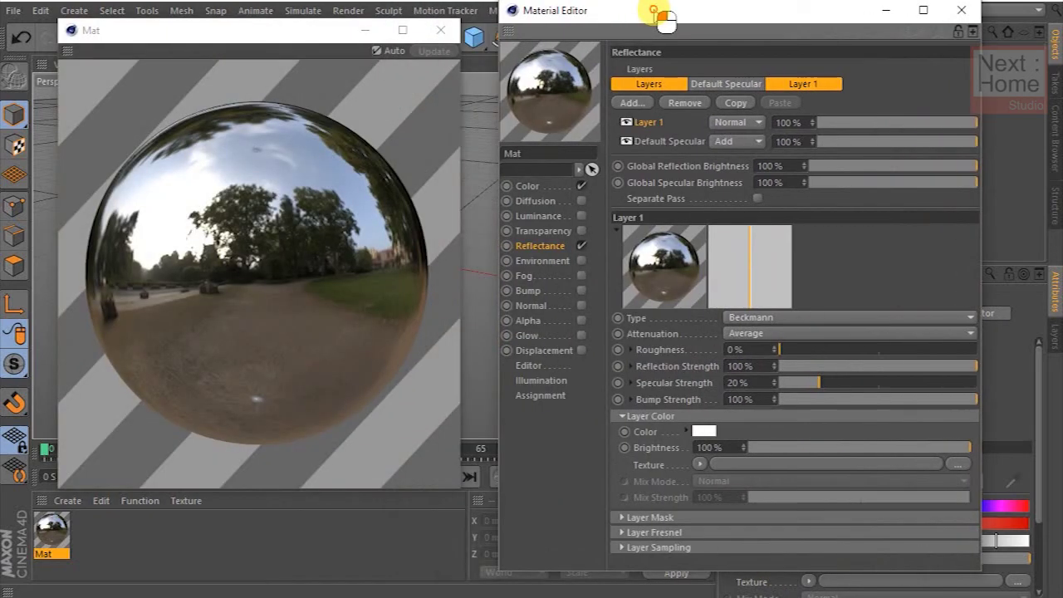
pyautogui.moveTo(237, 35); pyautogui.dragTo(250, 27)
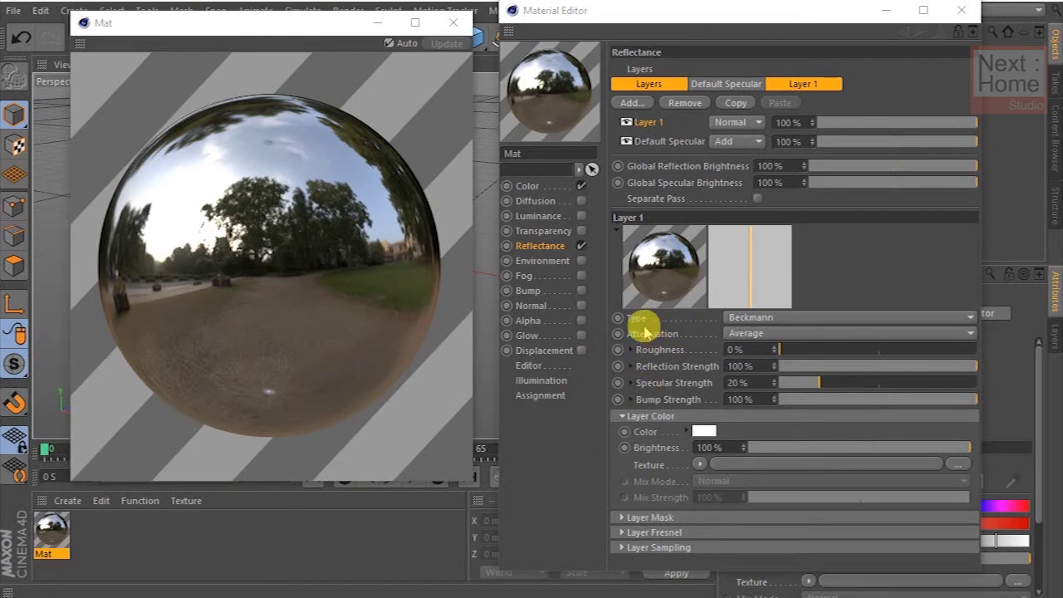
pyautogui.click(834, 315)
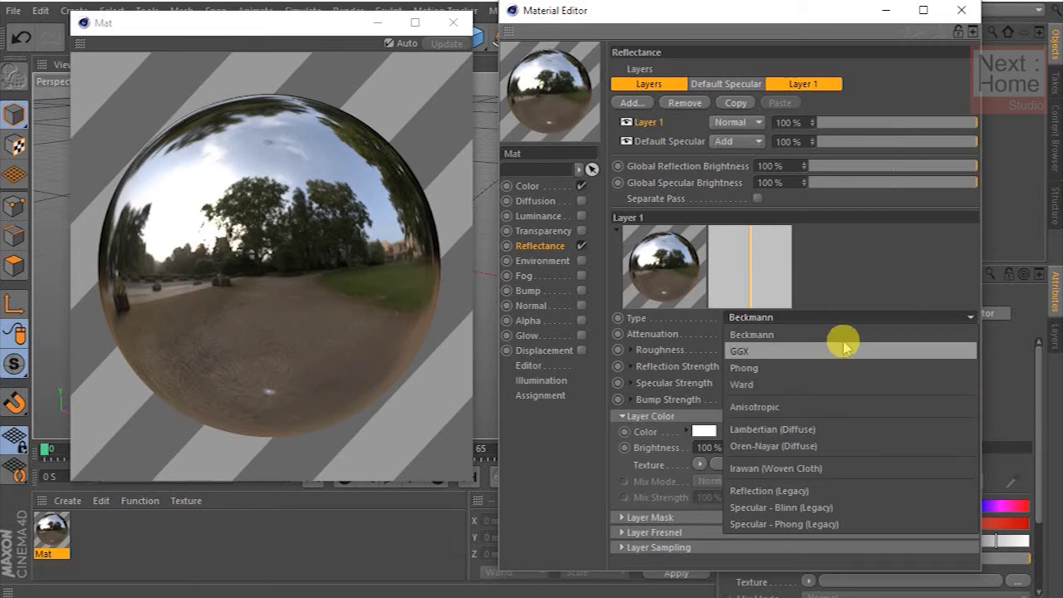
pyautogui.click(867, 304)
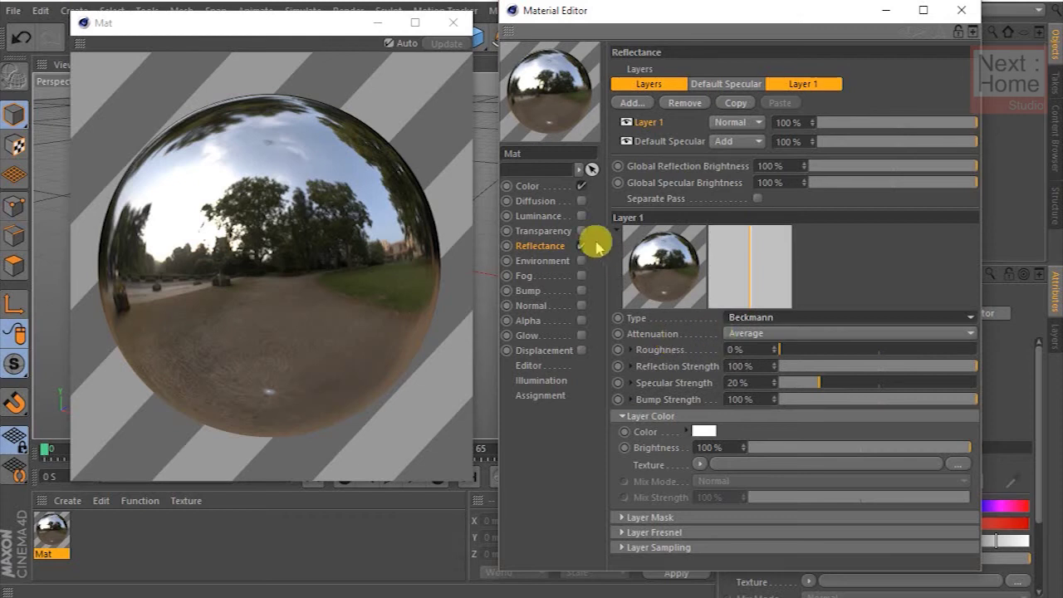
# Make Mat's Color channel saturated red (H 0°, S 100%, V 80%), then return to Reflectance
pyautogui.click(530, 188)
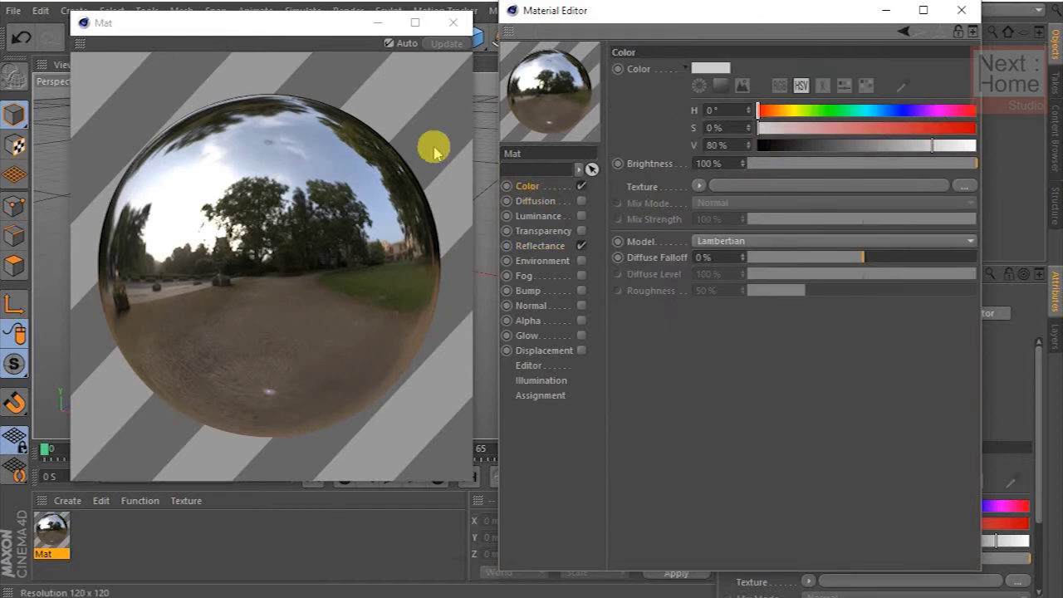
pyautogui.click(968, 128)
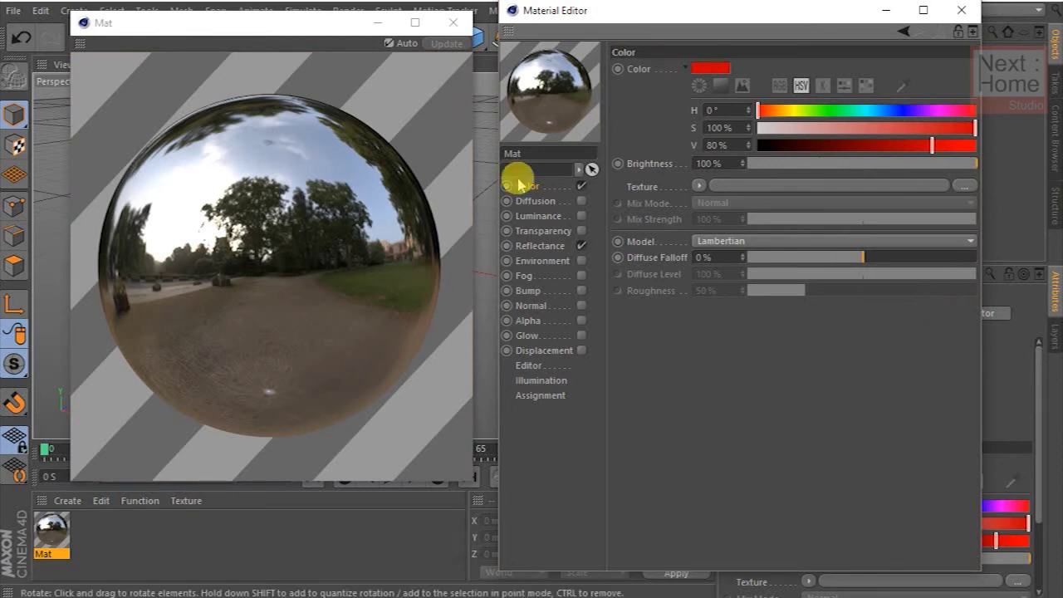
pyautogui.click(536, 247)
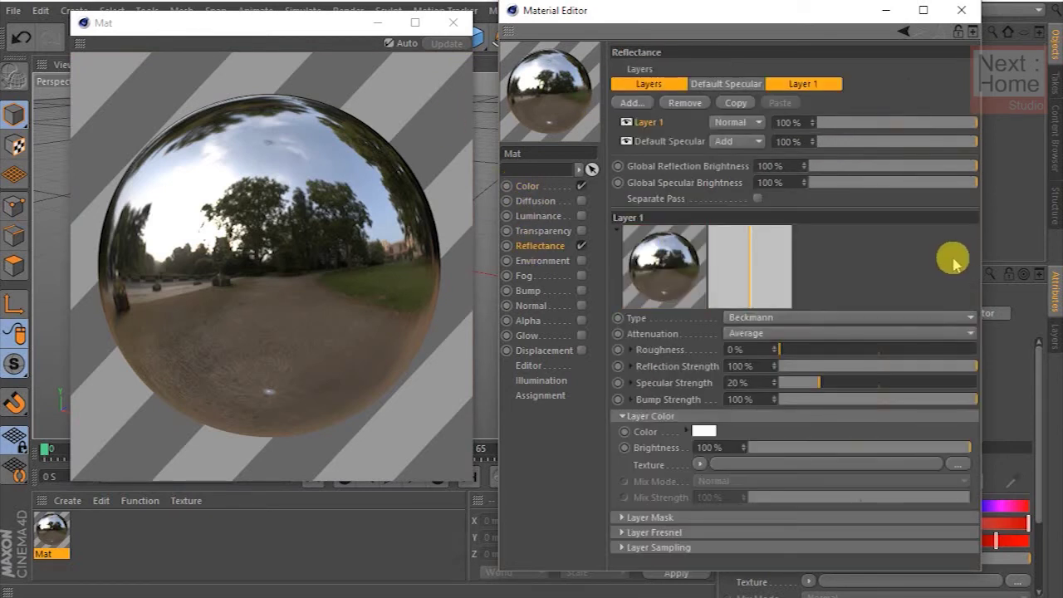
# Set Layer 1's Layer Color to blue (H 235°, S 96%)
pyautogui.click(702, 432)
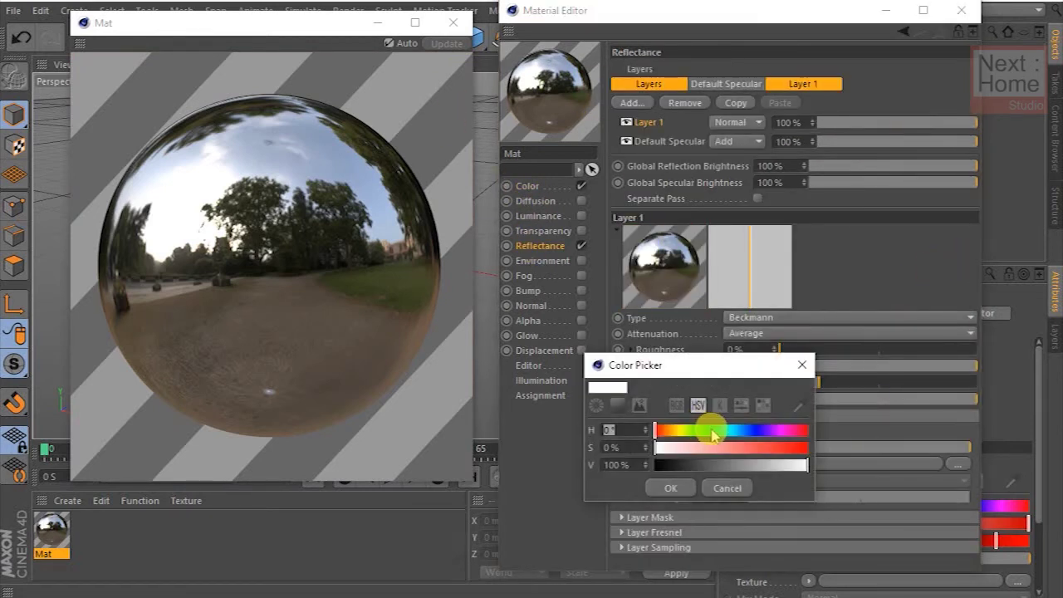
pyautogui.click(752, 432)
pyautogui.click(799, 447)
pyautogui.click(673, 487)
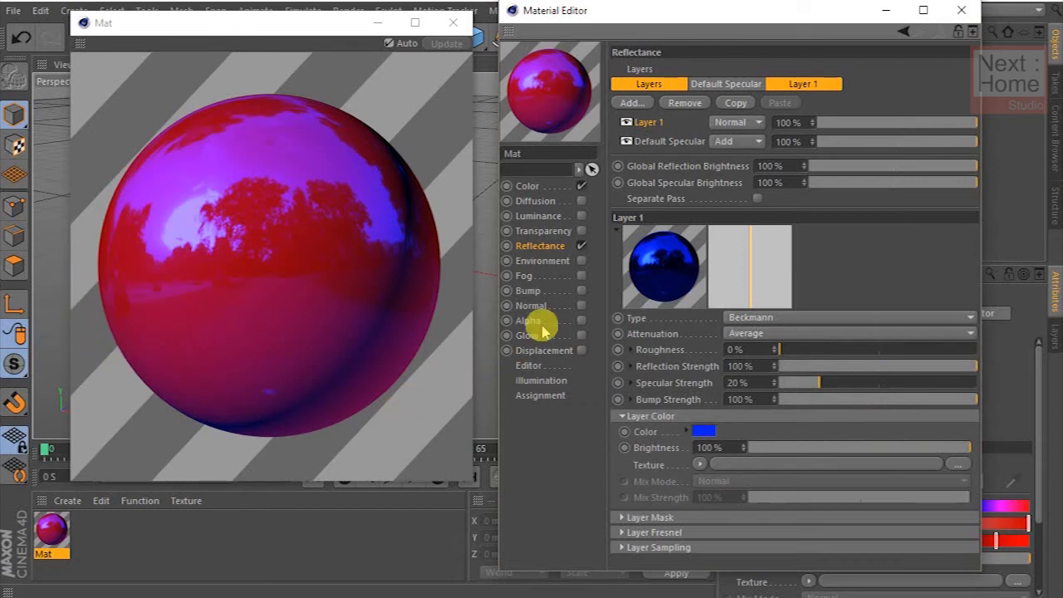
pyautogui.click(824, 335)
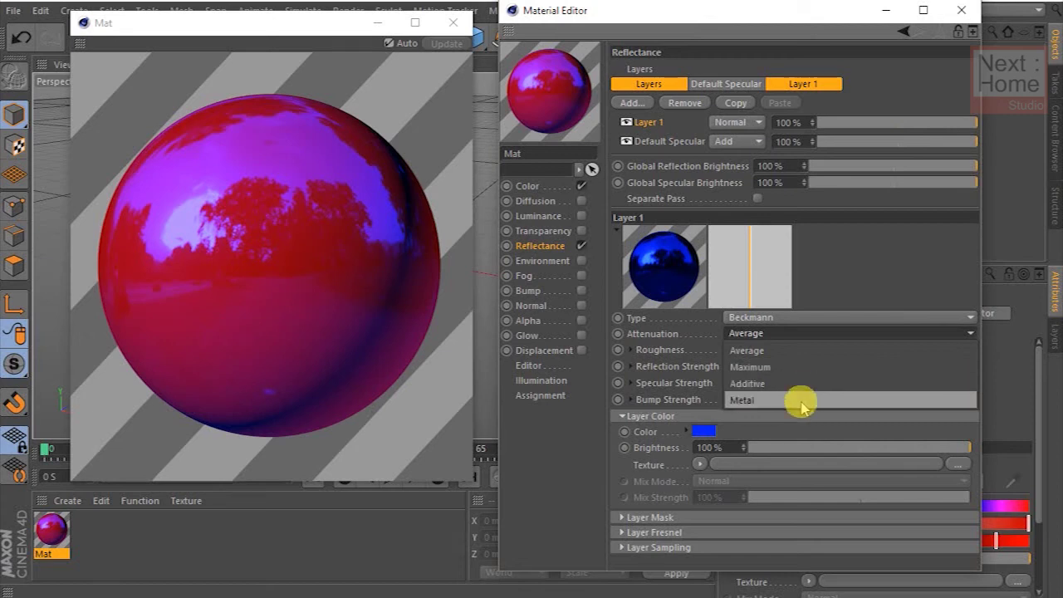
# Set Layer 1's attenuation mode to Maximum
pyautogui.click(762, 334)
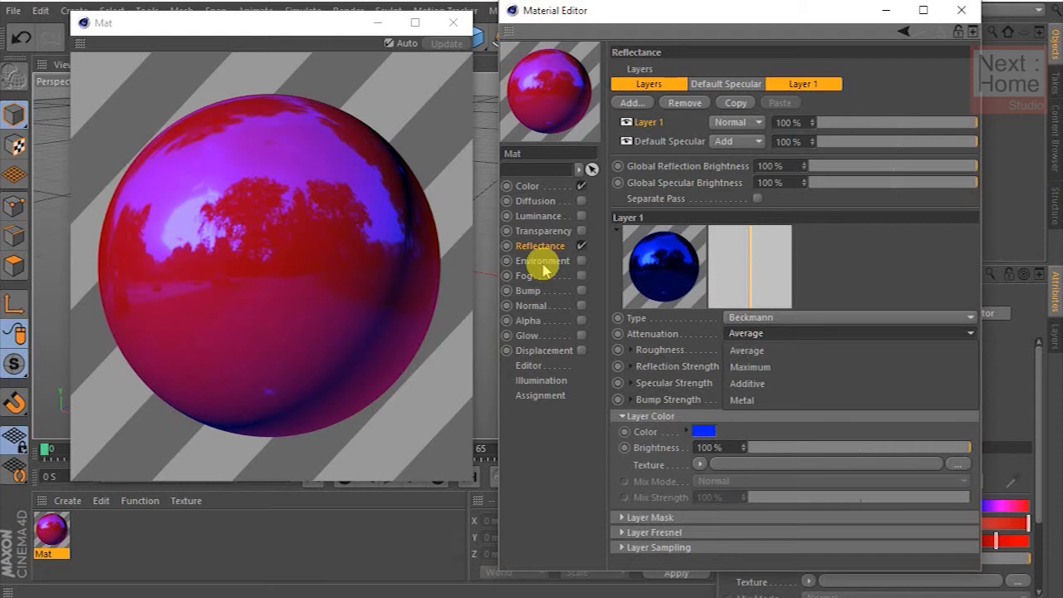
pyautogui.moveTo(593, 93); pyautogui.dragTo(549, 95)
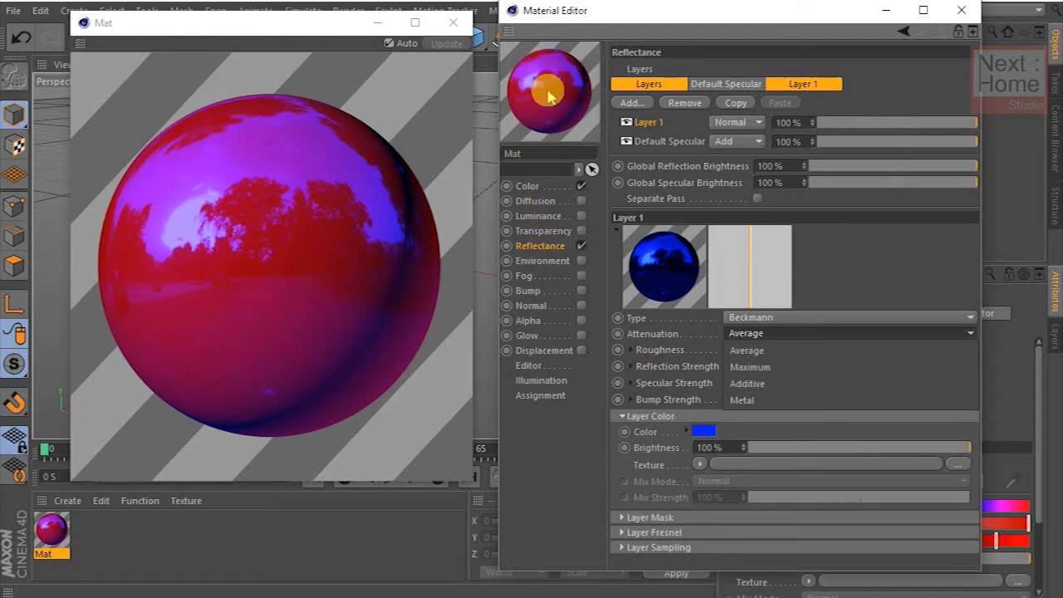
pyautogui.click(799, 372)
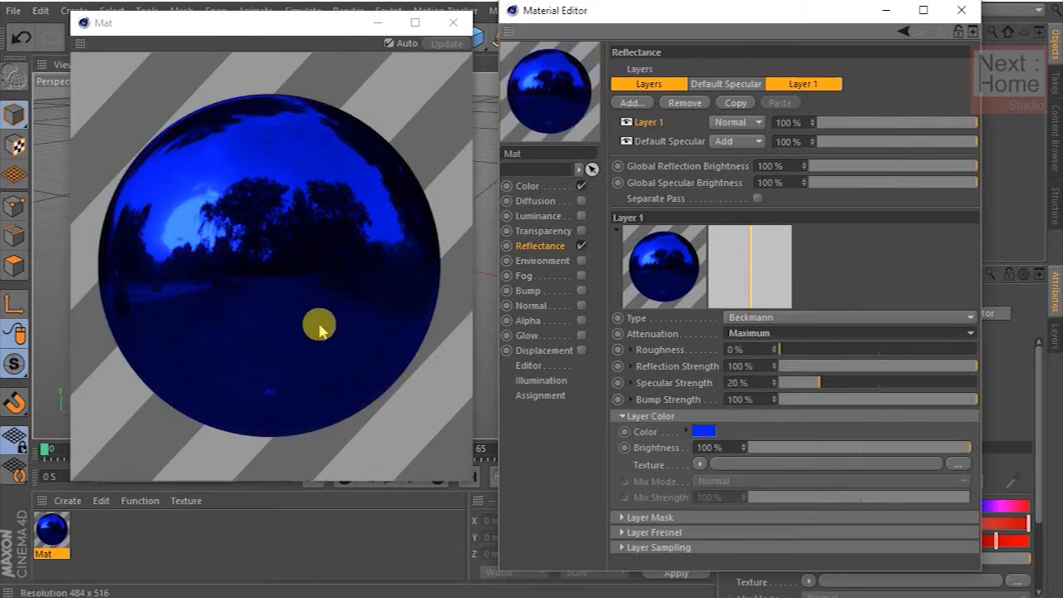
pyautogui.moveTo(291, 149)
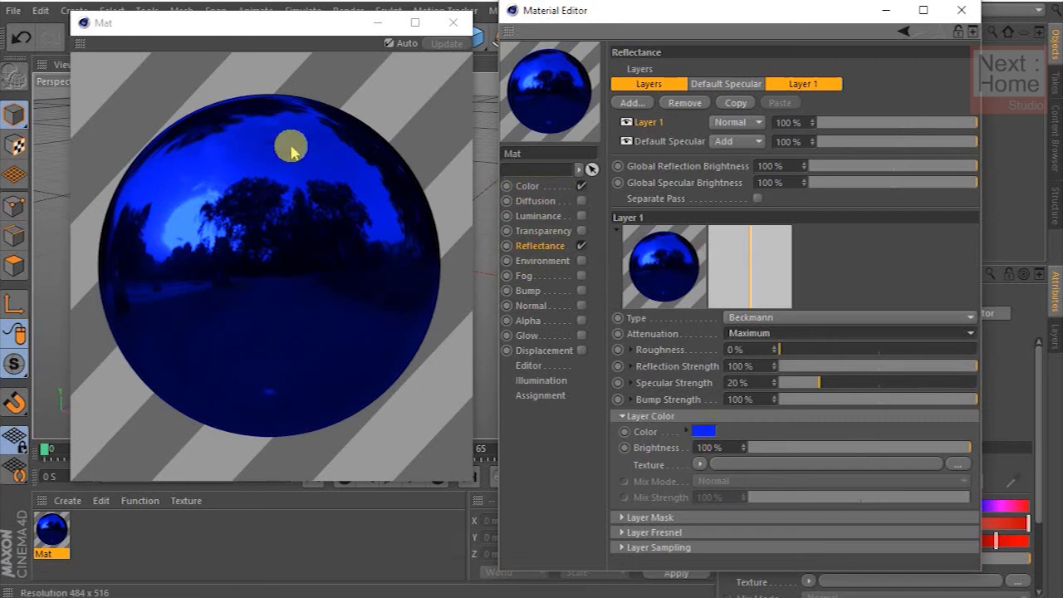
# Switch Layer 1's attenuation to Average, check the Color channel, then set attenuation to Additive
pyautogui.click(789, 333)
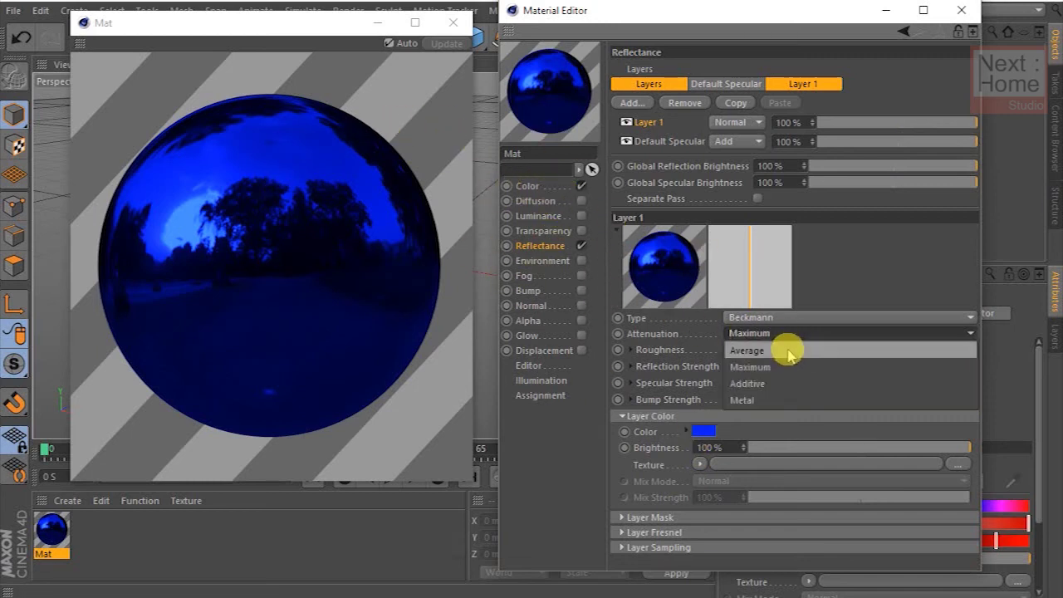
pyautogui.click(789, 350)
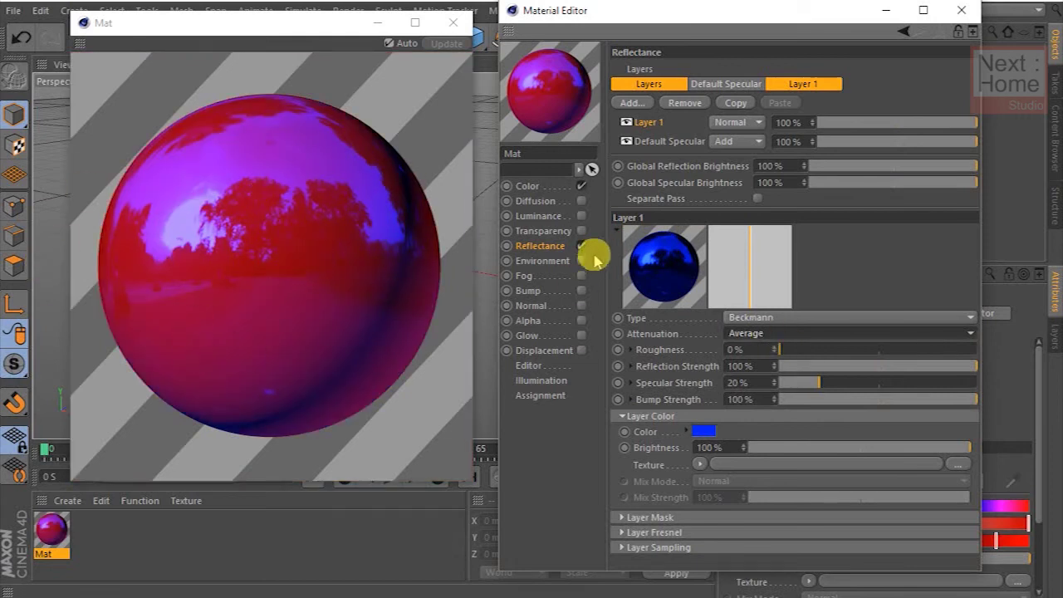
pyautogui.click(532, 186)
pyautogui.click(536, 246)
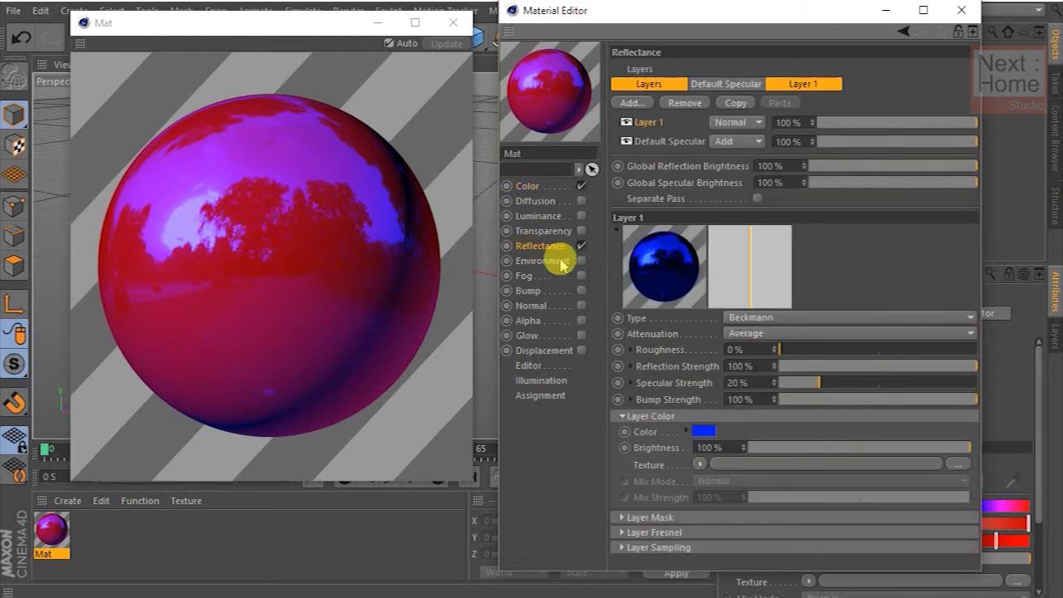
pyautogui.click(795, 335)
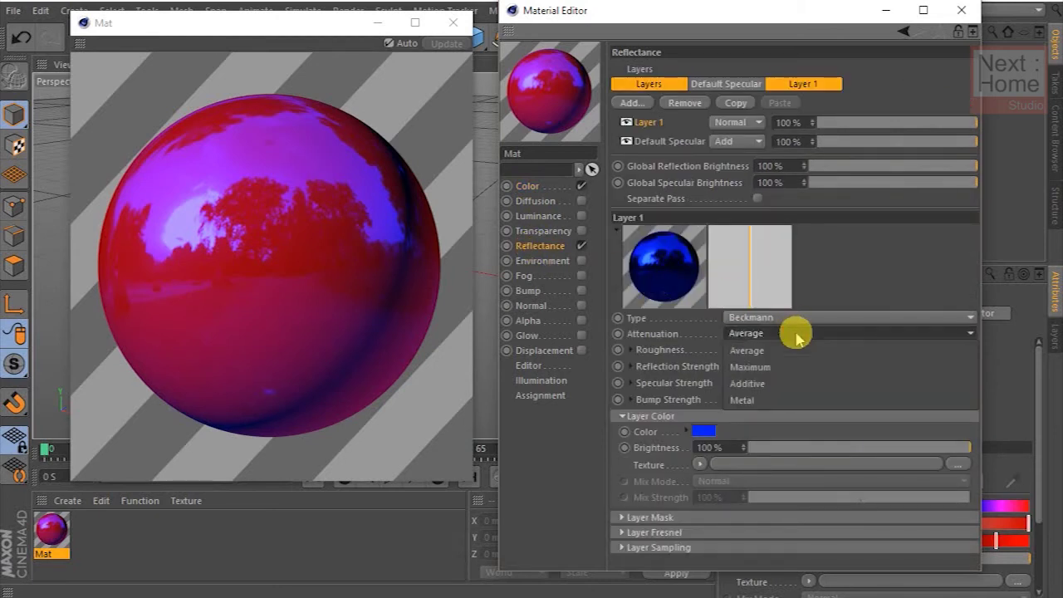
pyautogui.click(789, 380)
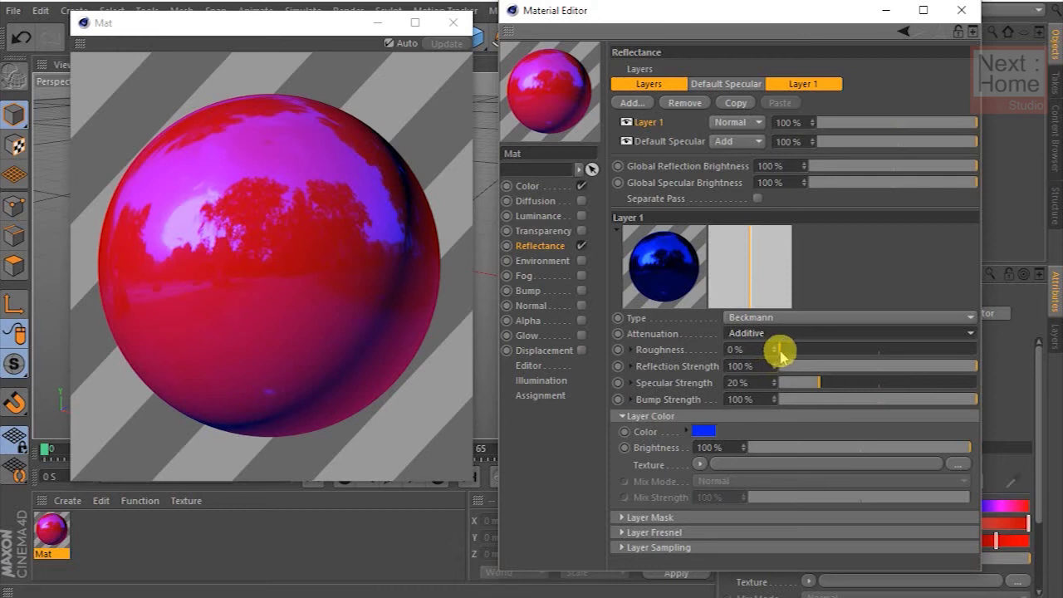
pyautogui.click(799, 335)
pyautogui.click(808, 336)
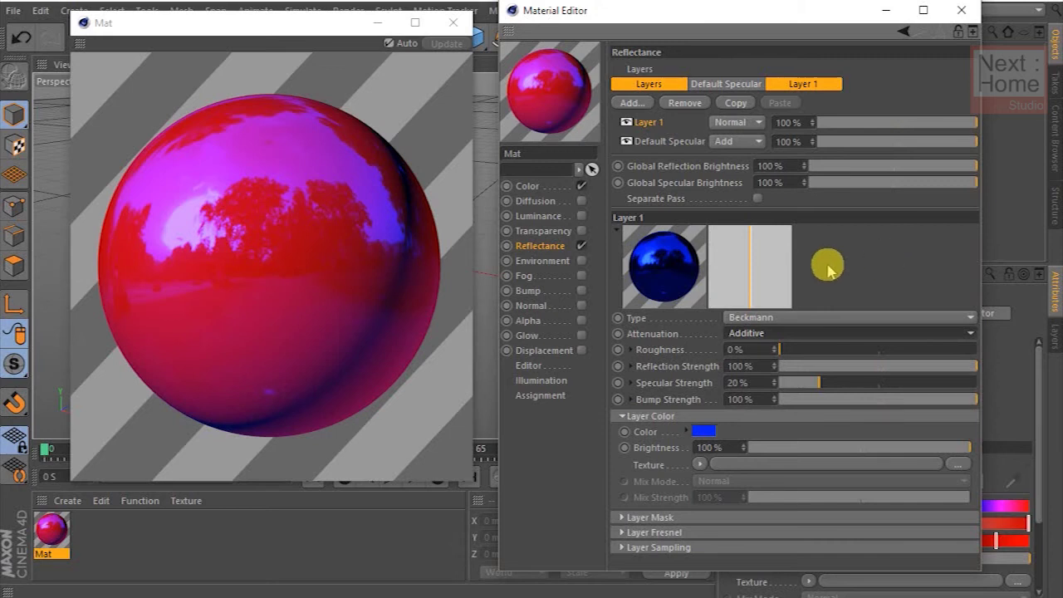
pyautogui.click(699, 432)
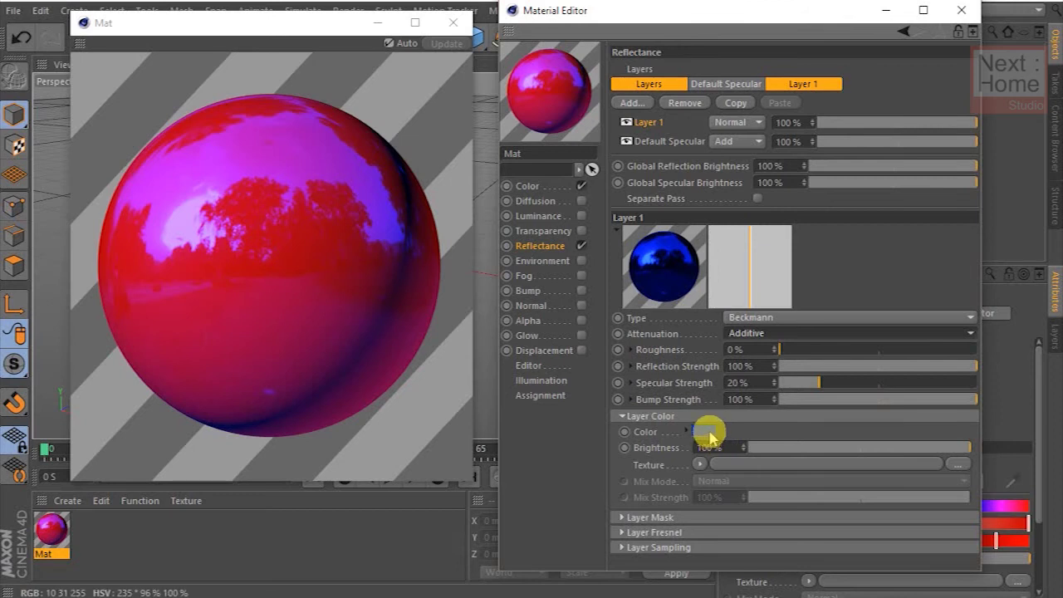
pyautogui.click(787, 333)
pyautogui.click(785, 351)
pyautogui.click(791, 334)
pyautogui.click(784, 383)
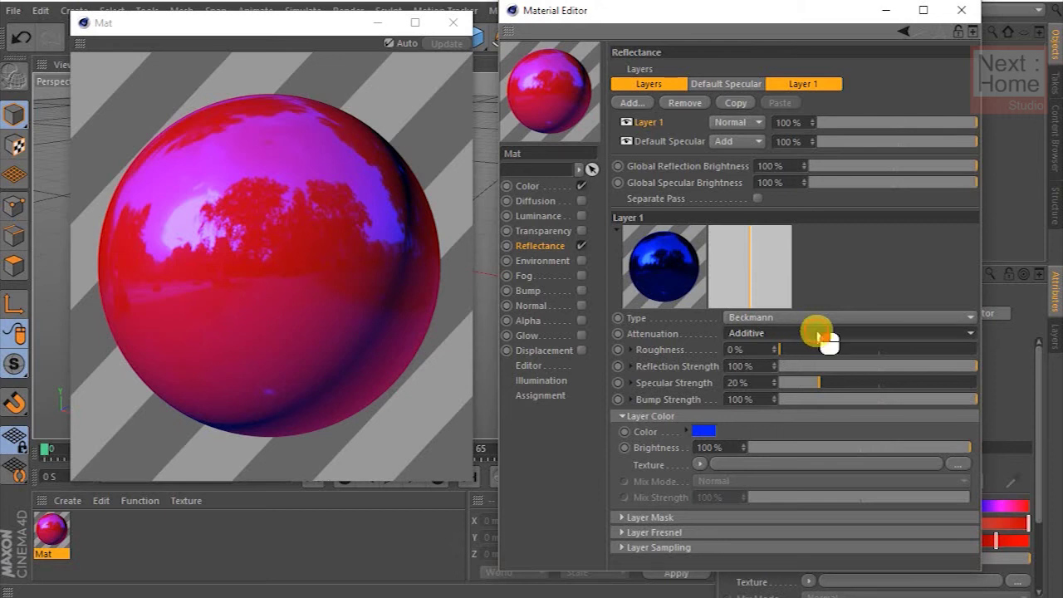
# Try Metal attenuation on Layer 1, then set it to Average
pyautogui.click(813, 335)
pyautogui.click(814, 403)
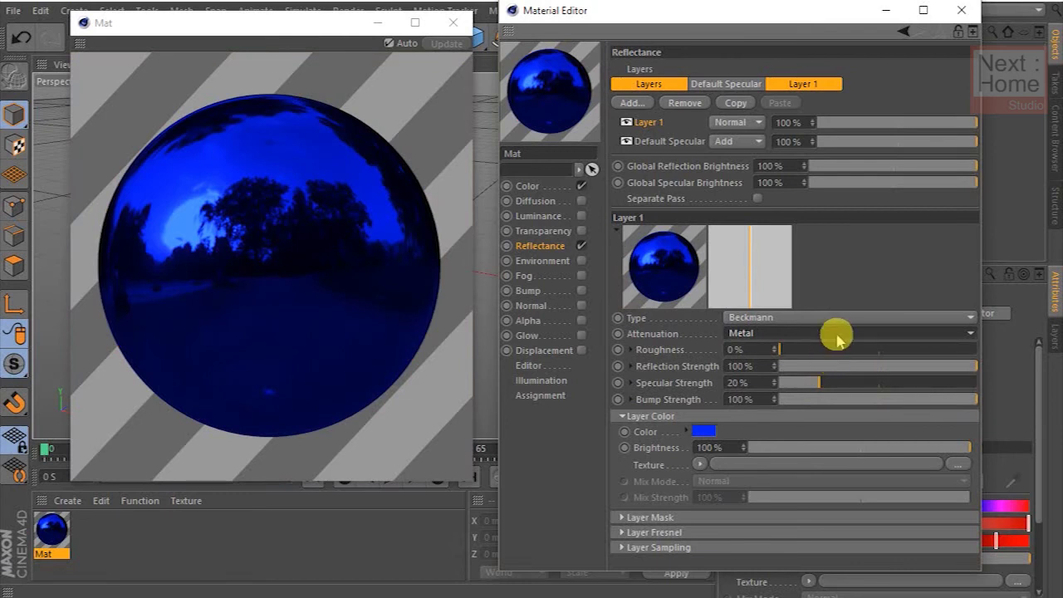
pyautogui.click(837, 335)
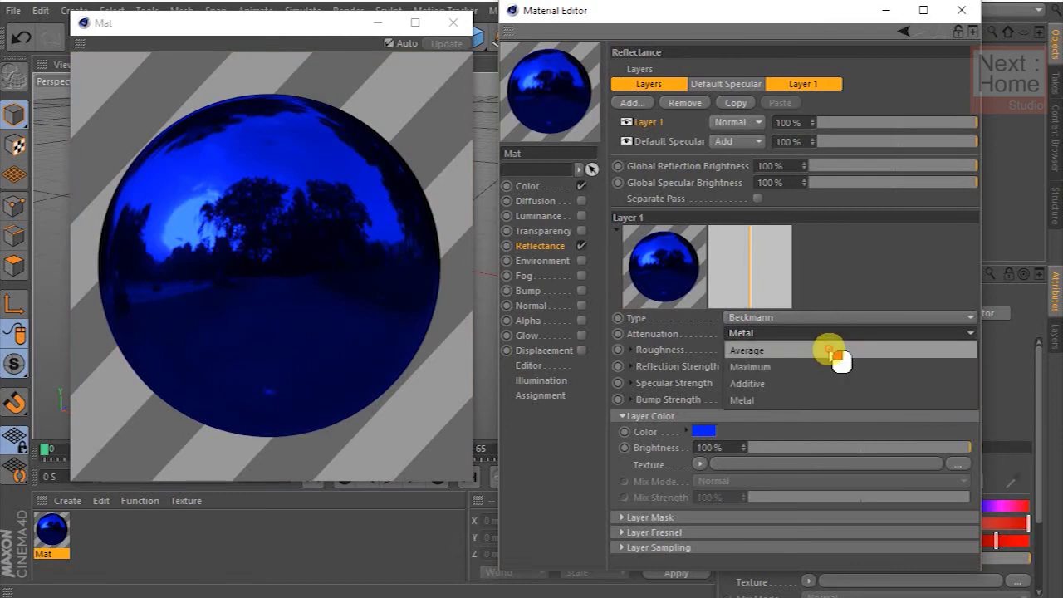
pyautogui.click(830, 350)
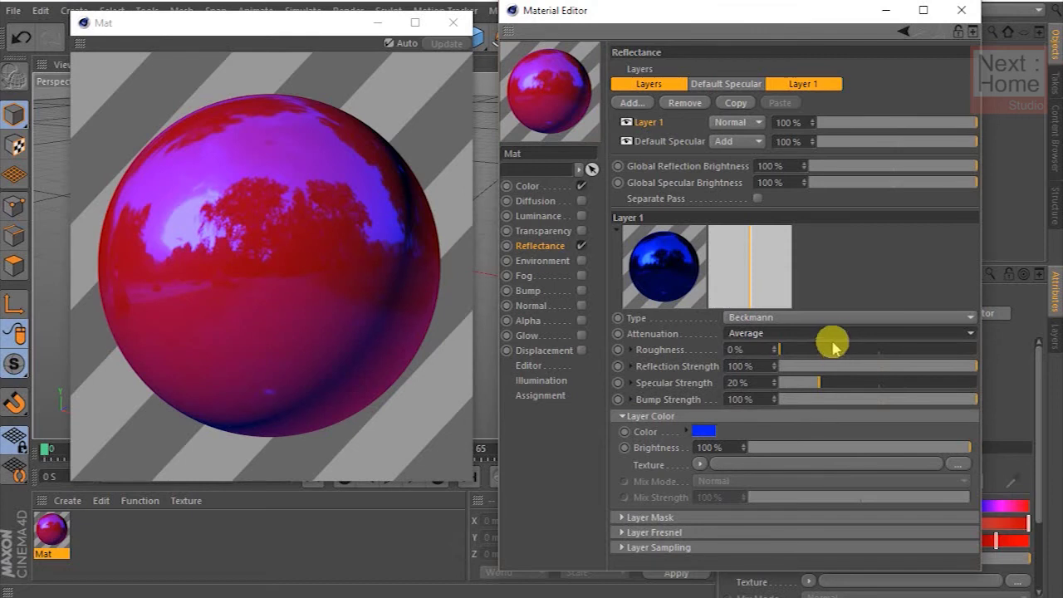
# Keep Average attenuation and desaturate Layer 1's colour to white for a chrome look
pyautogui.click(834, 335)
pyautogui.click(835, 348)
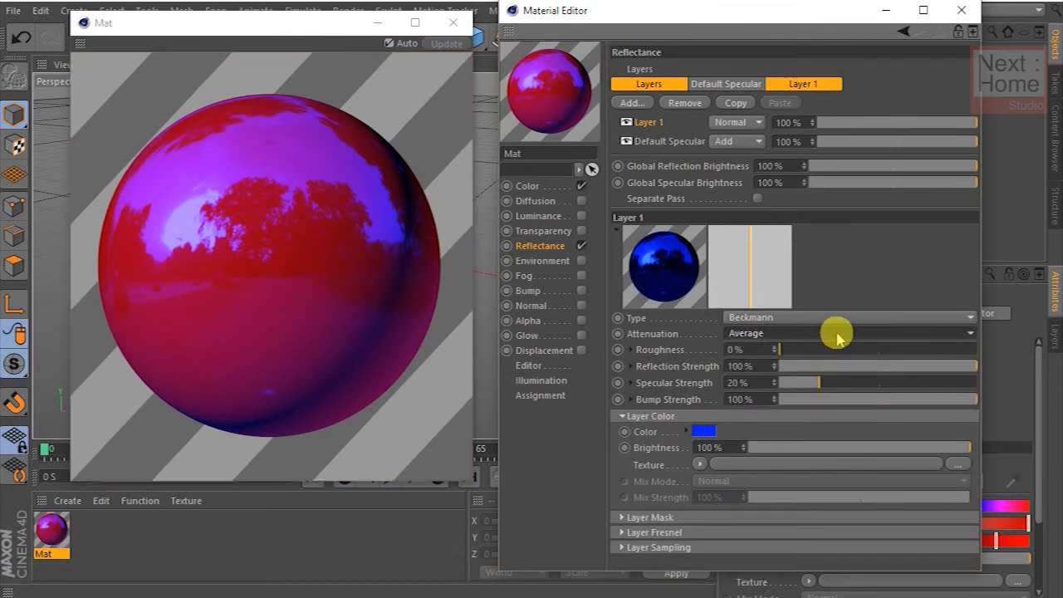
pyautogui.click(704, 431)
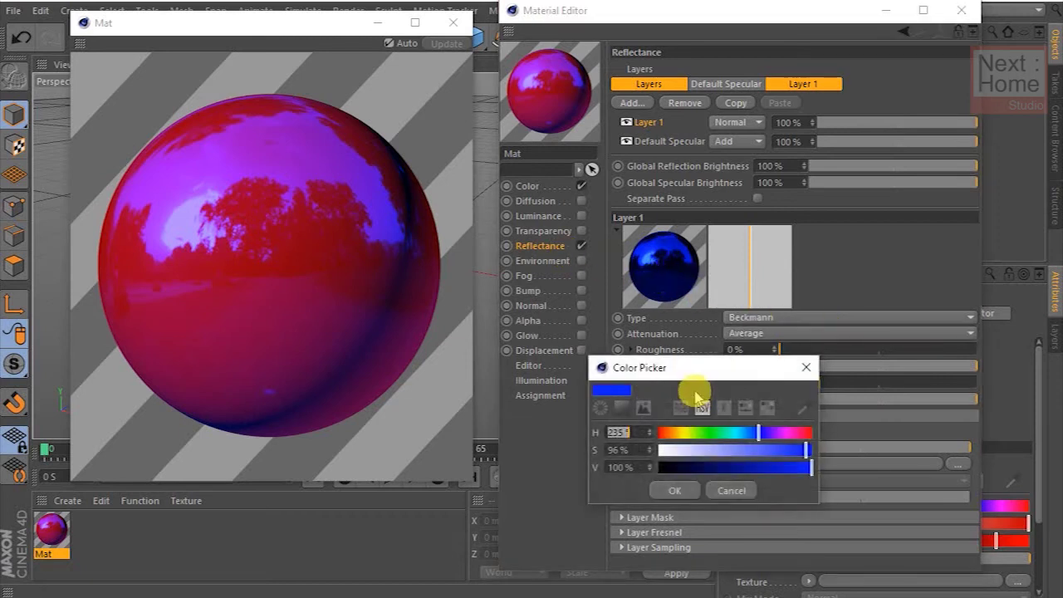
pyautogui.moveTo(667, 450); pyautogui.dragTo(636, 451)
pyautogui.click(673, 490)
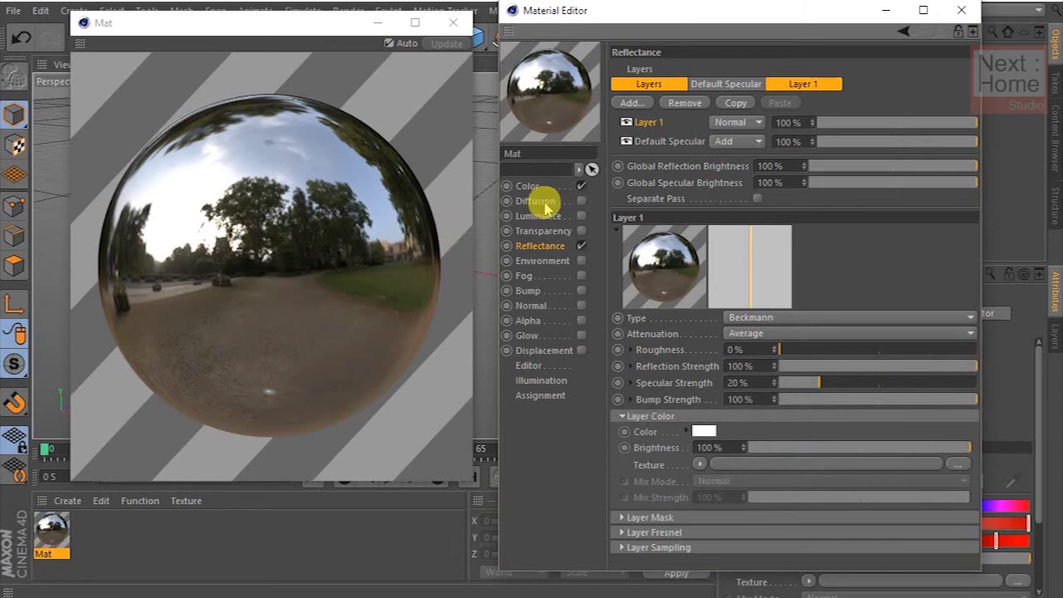
pyautogui.click(771, 333)
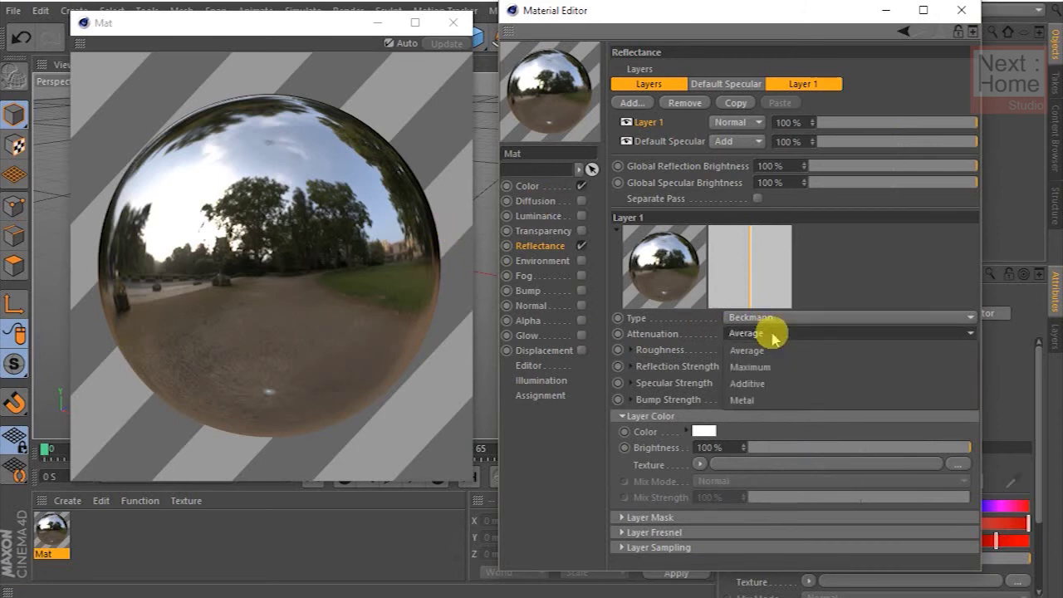
pyautogui.click(771, 383)
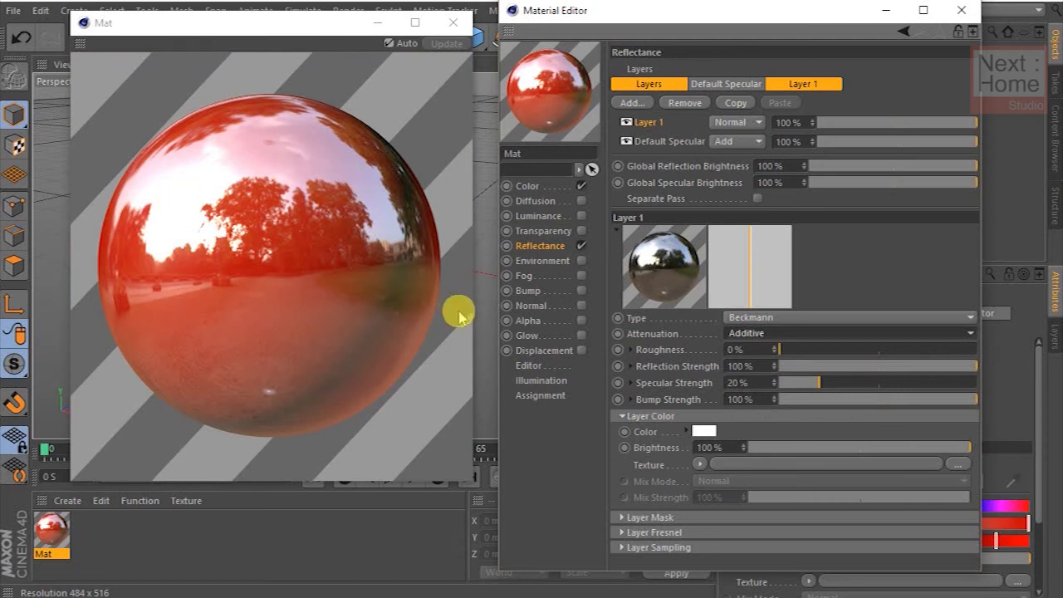
pyautogui.click(769, 335)
pyautogui.click(771, 346)
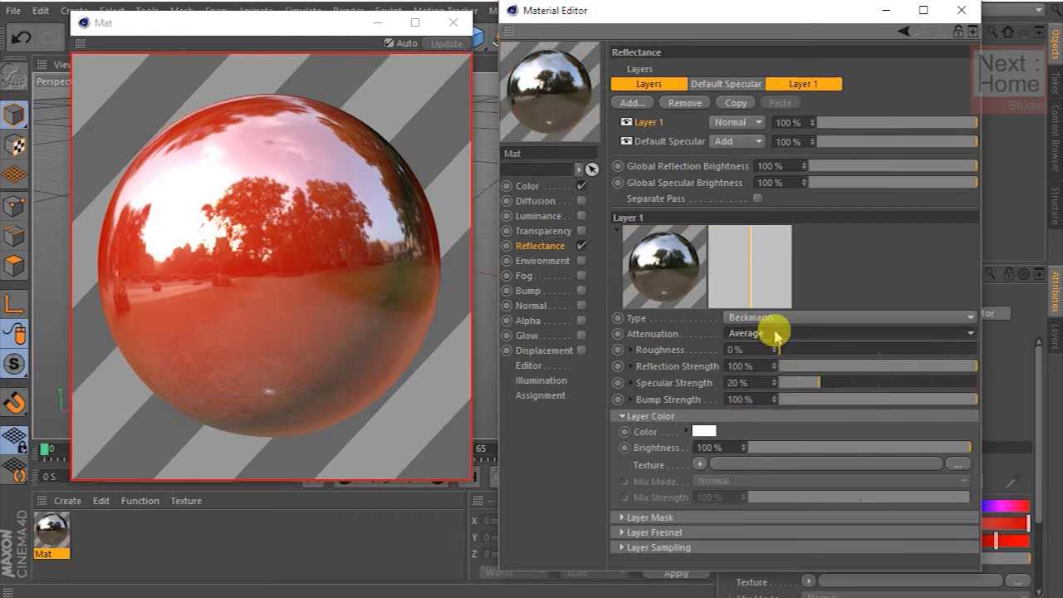
pyautogui.click(775, 334)
pyautogui.click(769, 387)
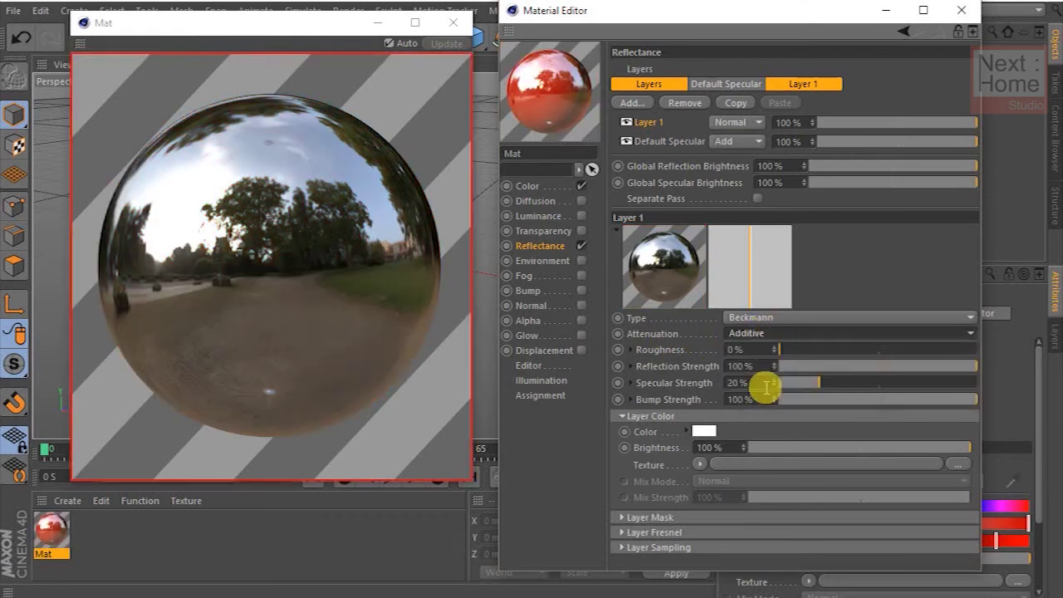
pyautogui.click(771, 336)
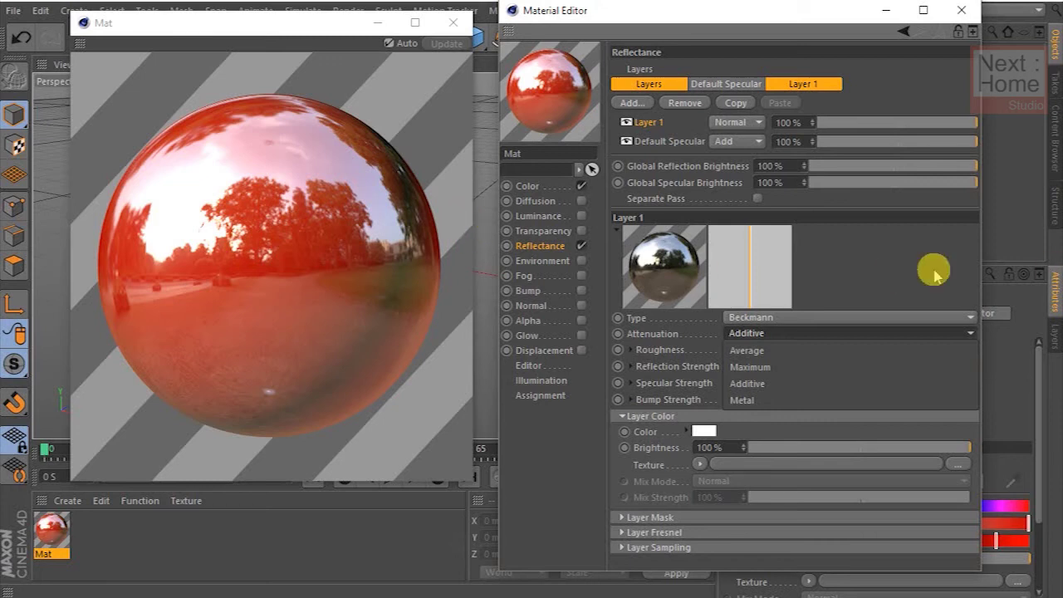
pyautogui.click(861, 272)
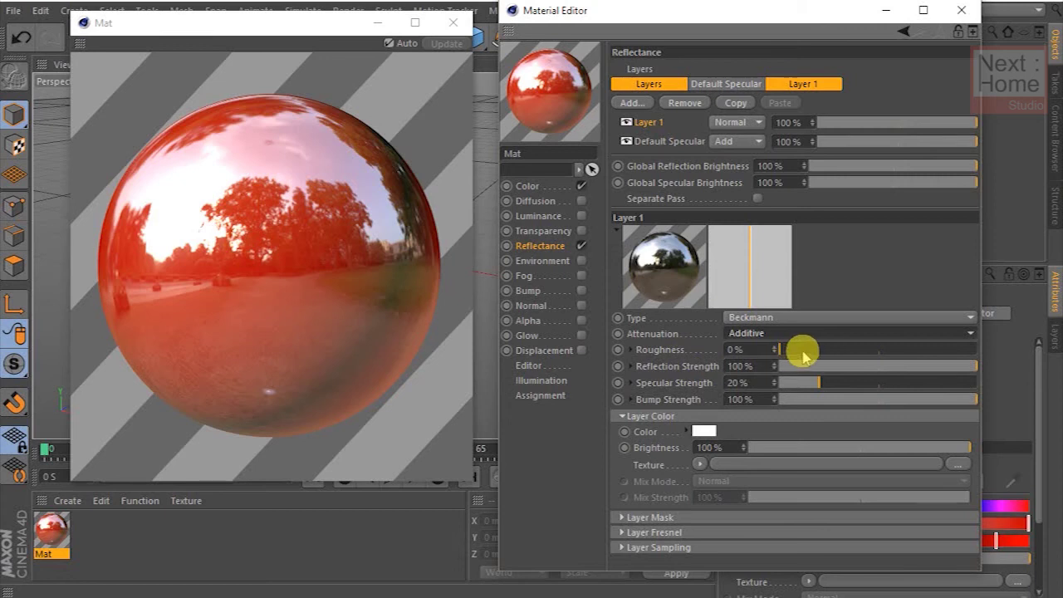
pyautogui.click(802, 332)
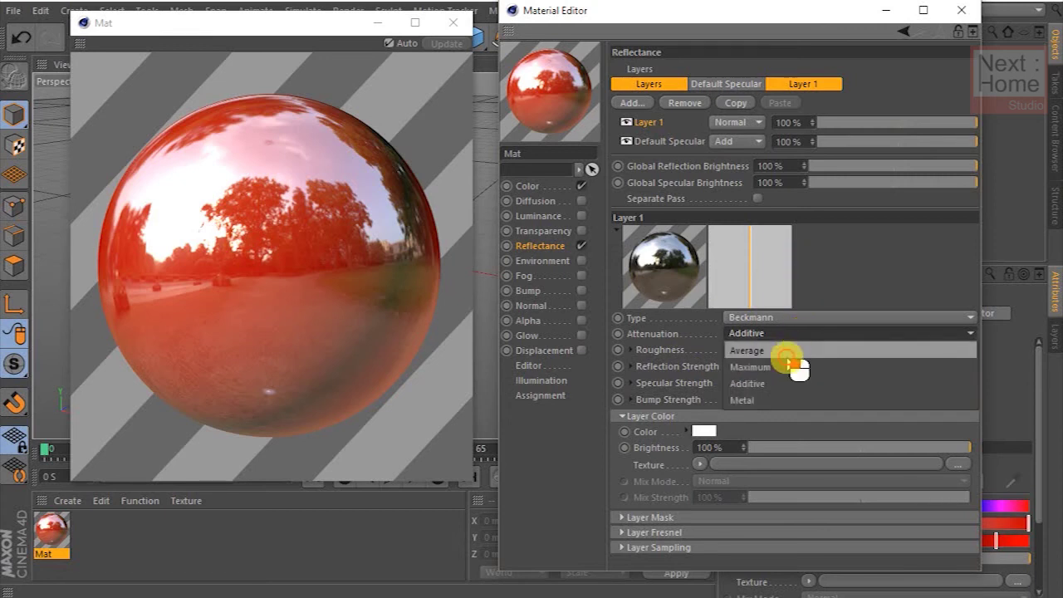
pyautogui.click(787, 353)
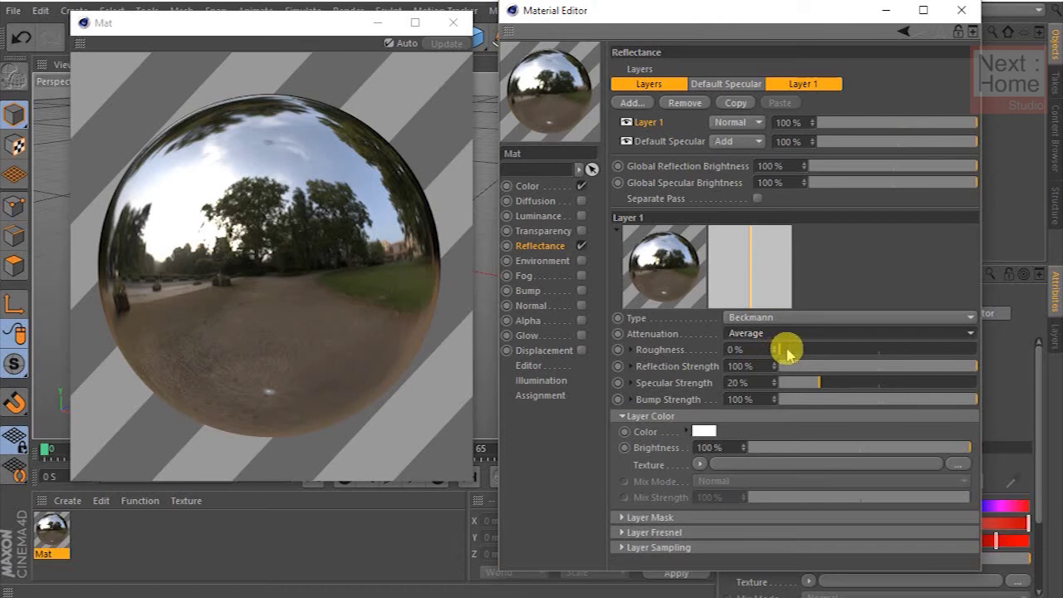
# Set Layer 1 specular strength to 73%, then settle roughness at 8% after trying higher values
pyautogui.moveTo(790, 352); pyautogui.dragTo(802, 351)
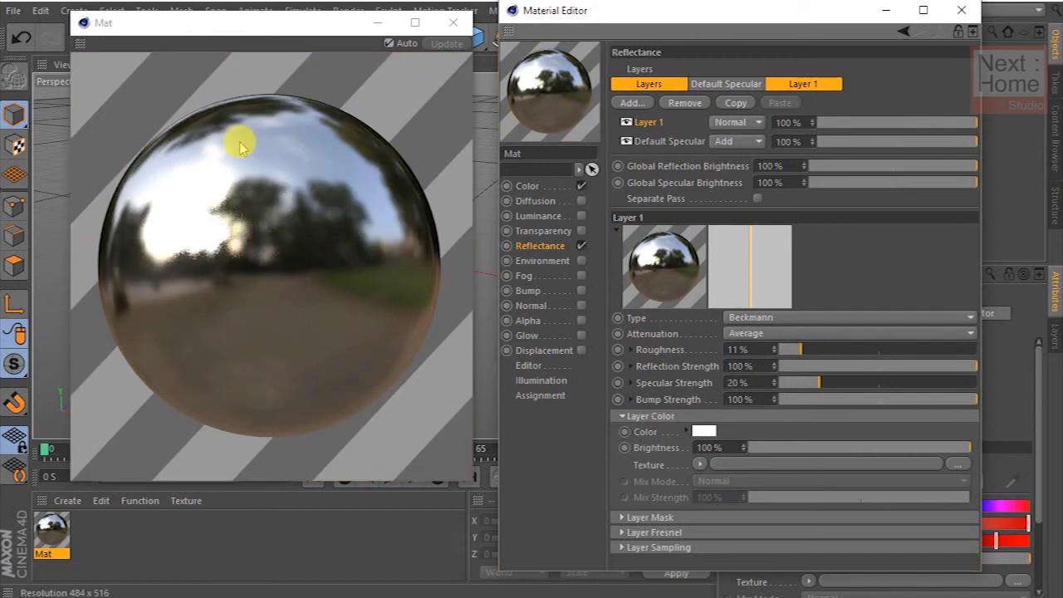
pyautogui.moveTo(818, 383); pyautogui.dragTo(941, 383)
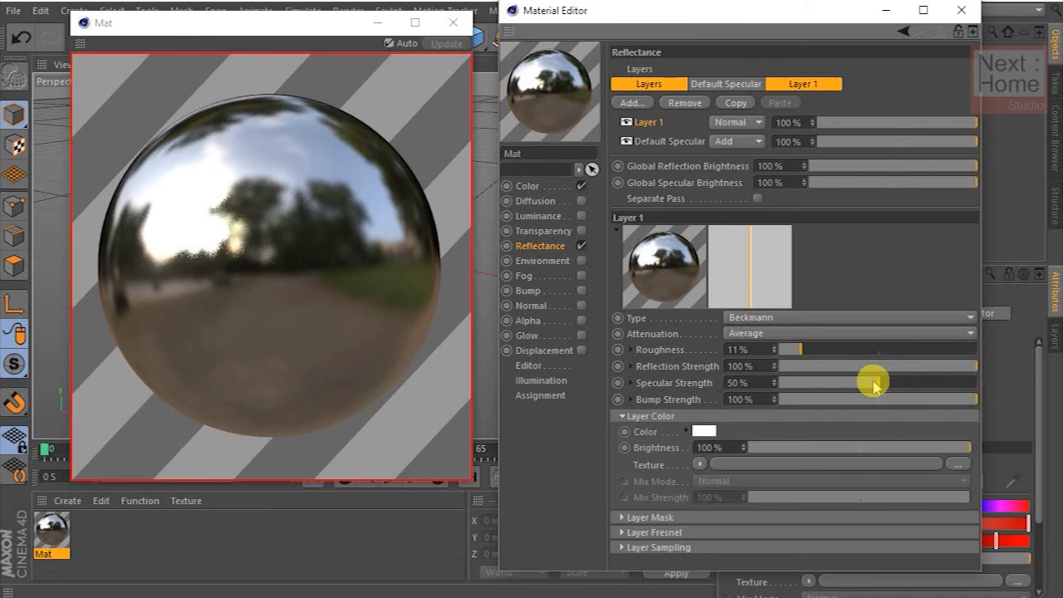
pyautogui.click(922, 384)
pyautogui.moveTo(802, 350); pyautogui.dragTo(847, 350)
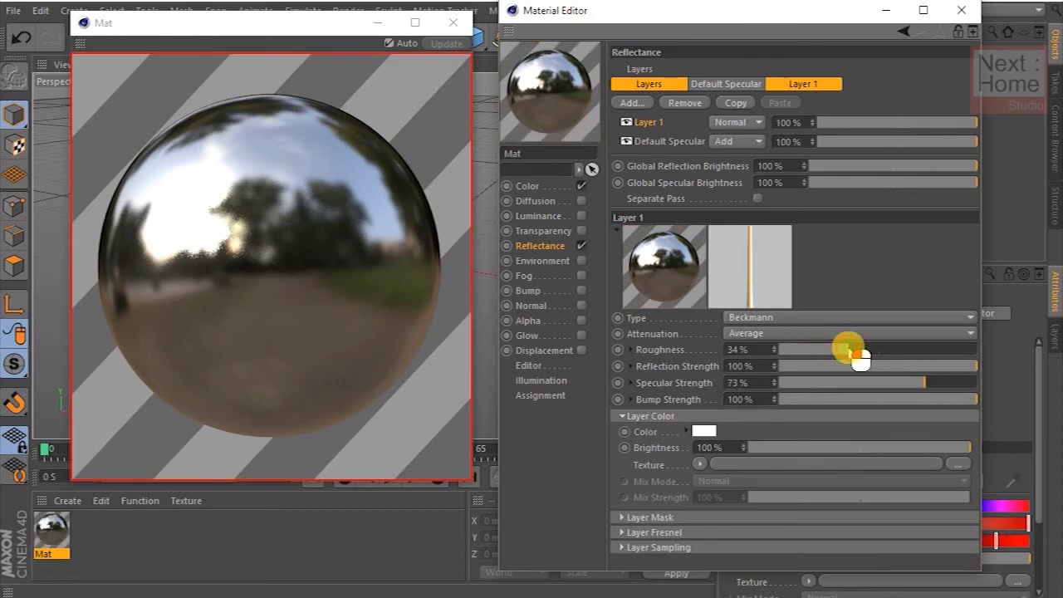
pyautogui.click(911, 352)
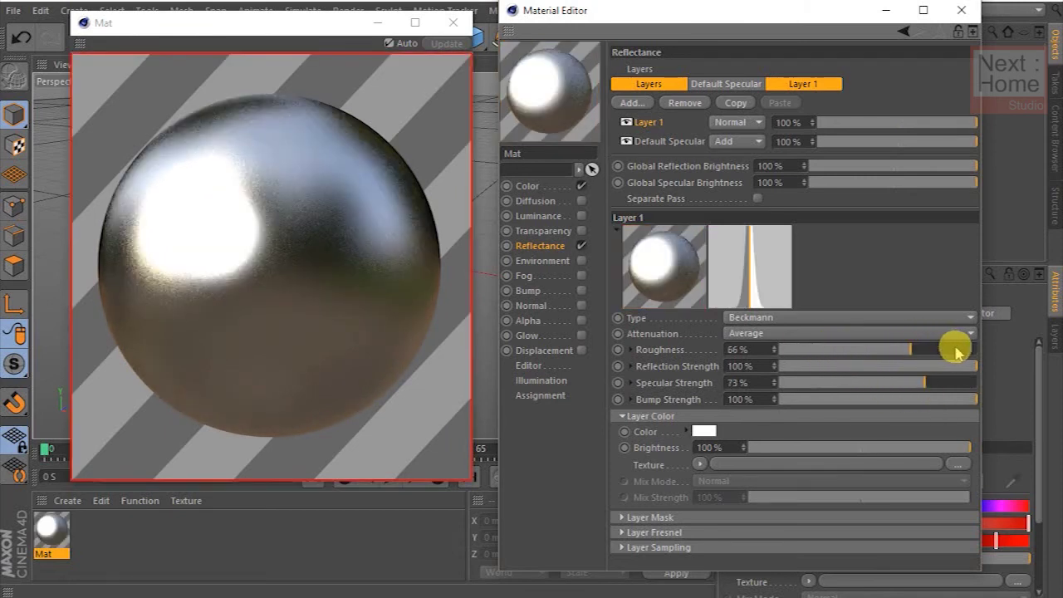
pyautogui.click(955, 352)
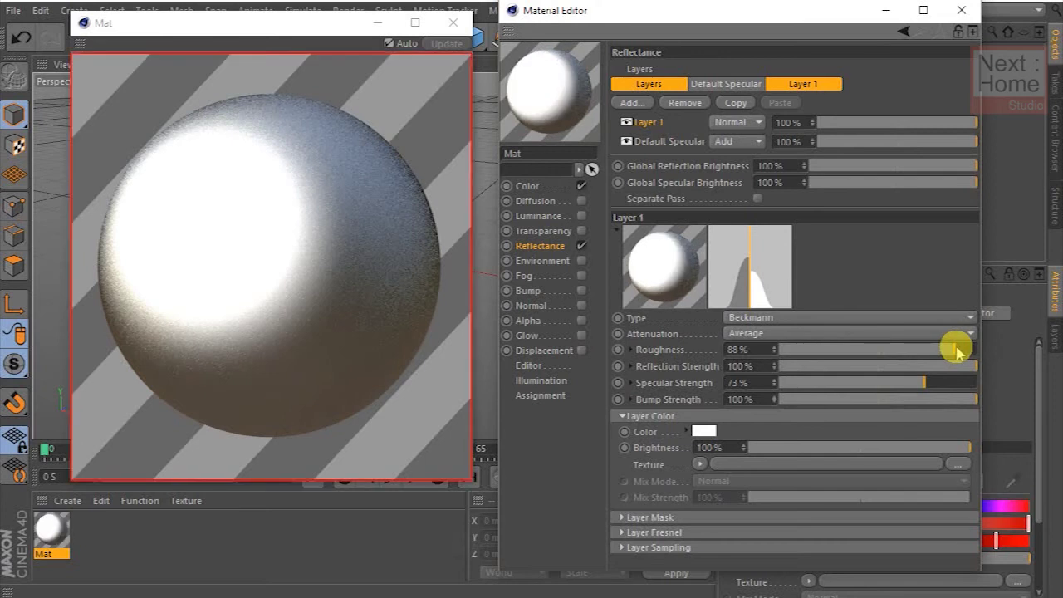
pyautogui.moveTo(955, 351)
pyautogui.mouseDown()
pyautogui.moveTo(694, 349)
pyautogui.moveTo(796, 352)
pyautogui.mouseUp()
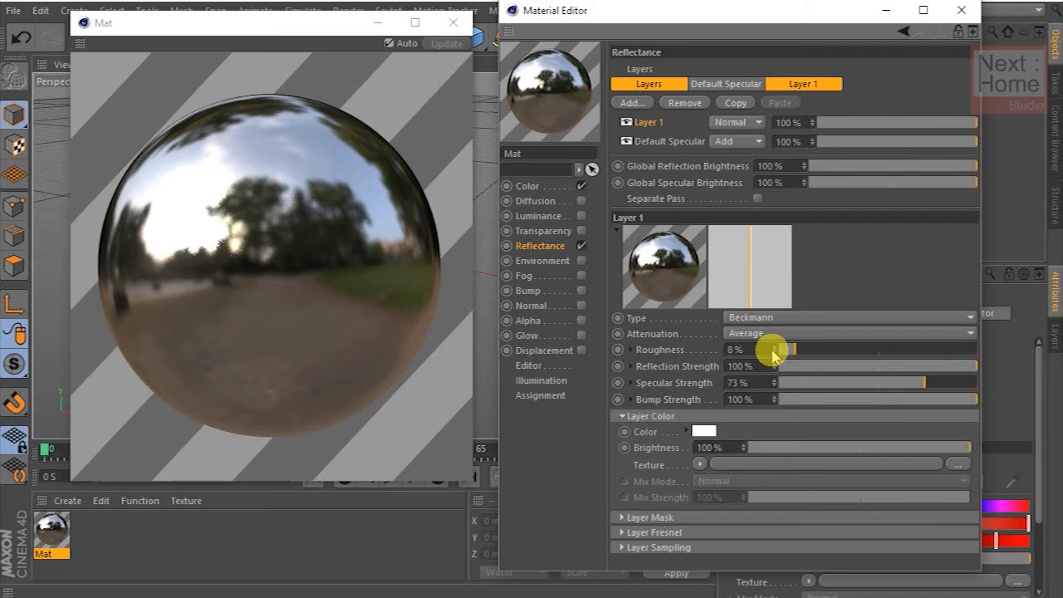
# Leave global reflection brightness at 100% and Layer 1 roughness at 0% after testing dimmer values
pyautogui.click(835, 167)
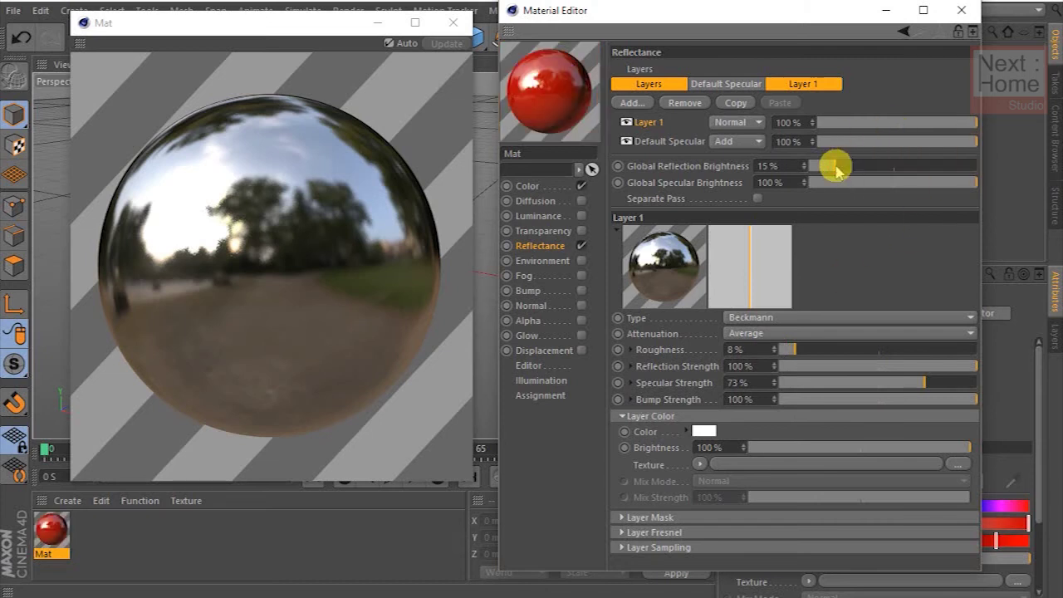
pyautogui.moveTo(836, 169)
pyautogui.mouseDown()
pyautogui.moveTo(825, 172)
pyautogui.moveTo(842, 169)
pyautogui.mouseUp()
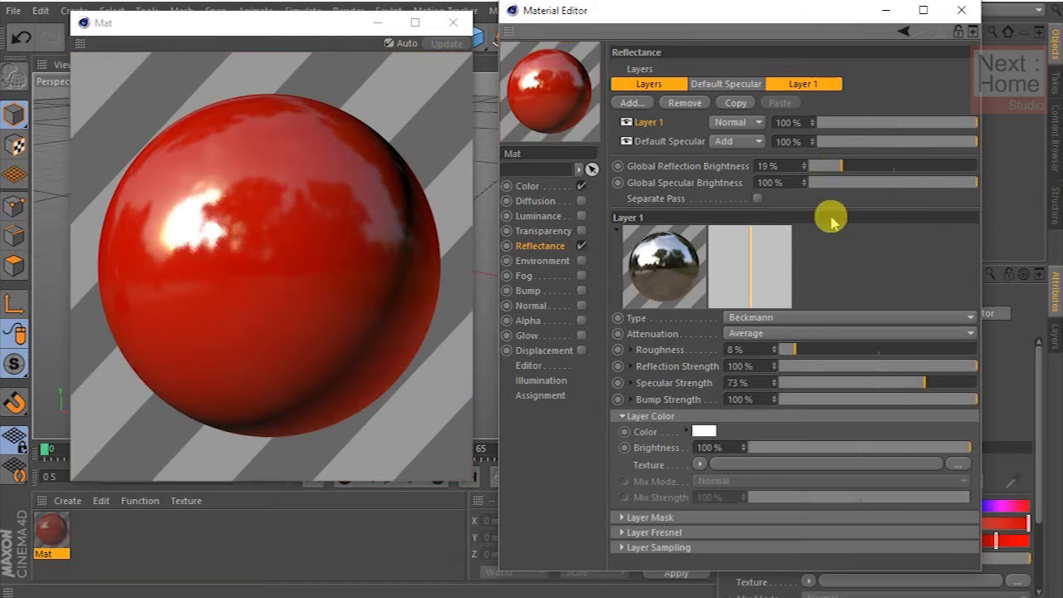
pyautogui.moveTo(807, 350); pyautogui.dragTo(836, 350)
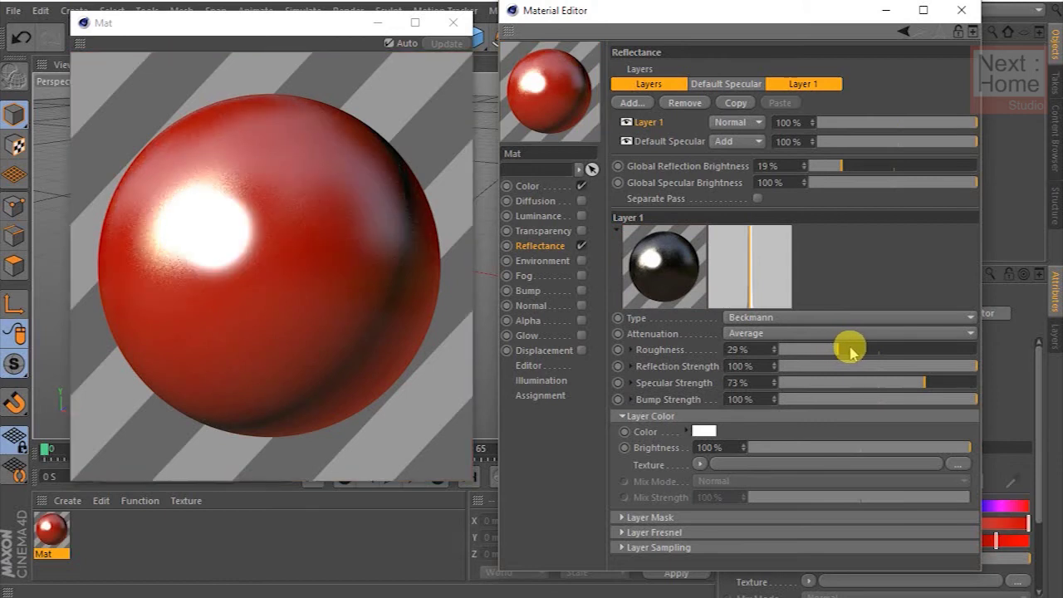
pyautogui.moveTo(824, 349); pyautogui.dragTo(789, 349)
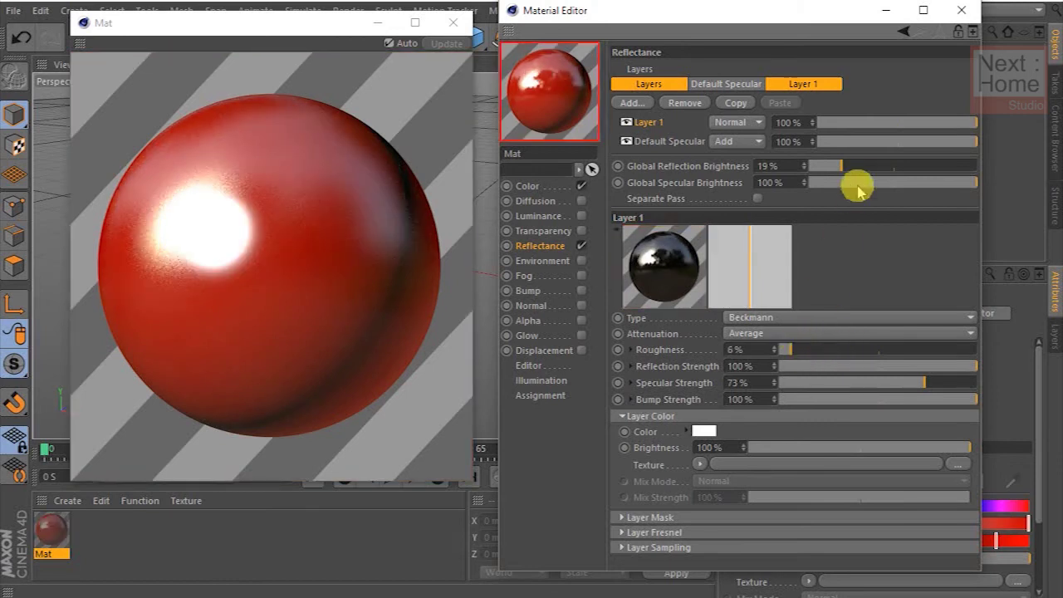
pyautogui.moveTo(909, 172); pyautogui.dragTo(977, 167)
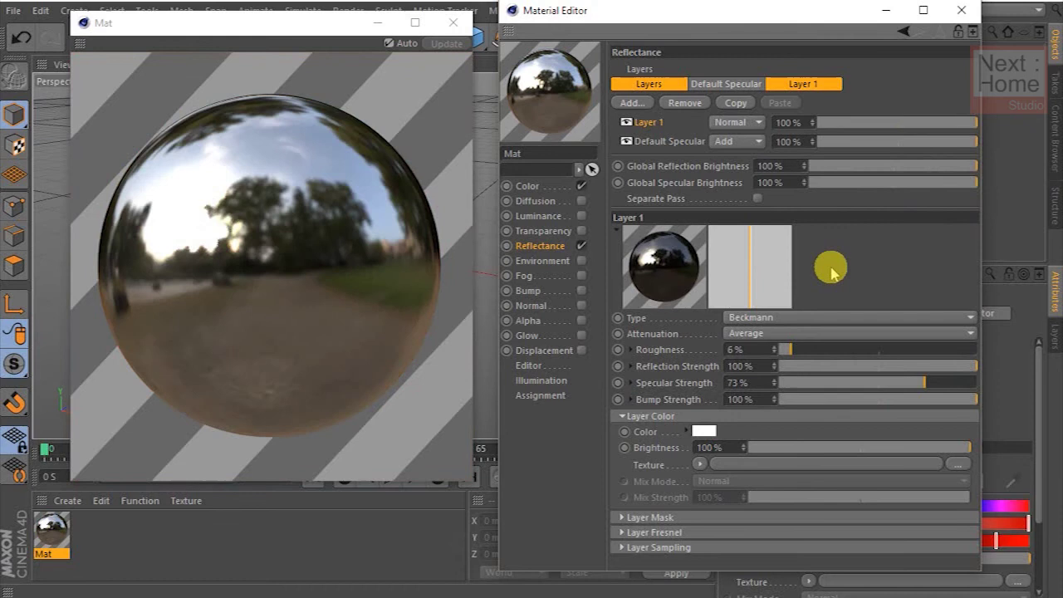
pyautogui.moveTo(793, 350); pyautogui.dragTo(779, 349)
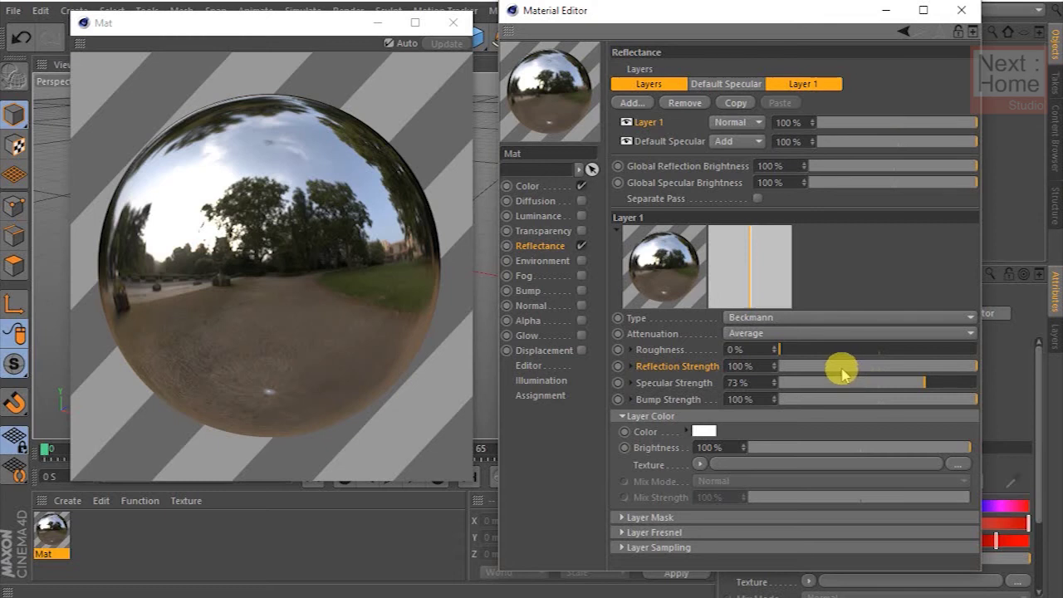
# Drop global reflection brightness to 15% and lower Layer 1 reflection strength to 49%
pyautogui.moveTo(839, 374)
pyautogui.mouseDown()
pyautogui.moveTo(793, 369)
pyautogui.moveTo(954, 366)
pyautogui.mouseUp()
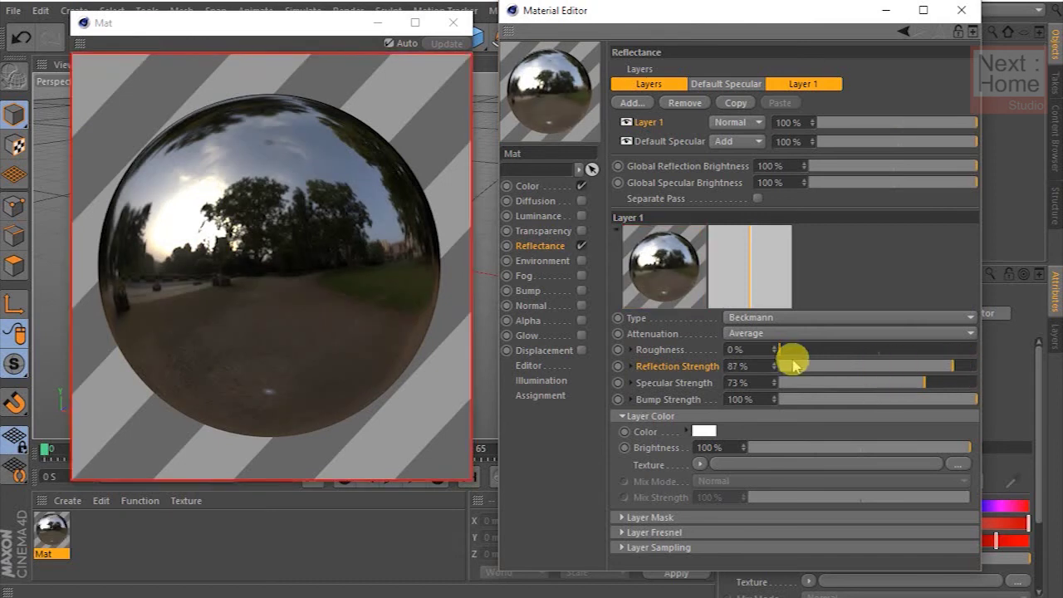
pyautogui.click(835, 167)
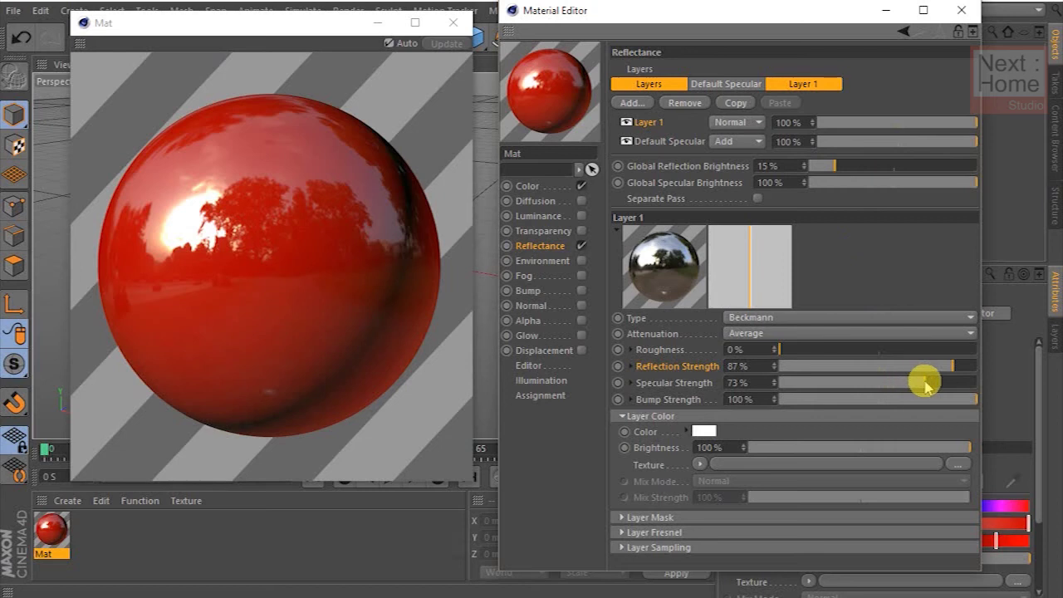
pyautogui.click(807, 350)
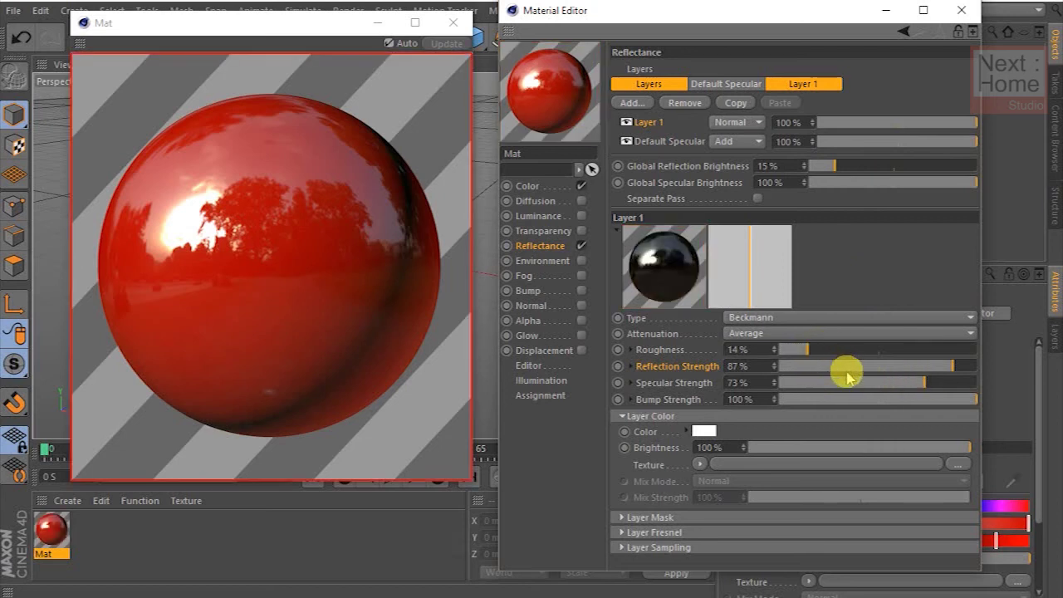
pyautogui.click(817, 366)
pyautogui.click(848, 366)
pyautogui.click(842, 350)
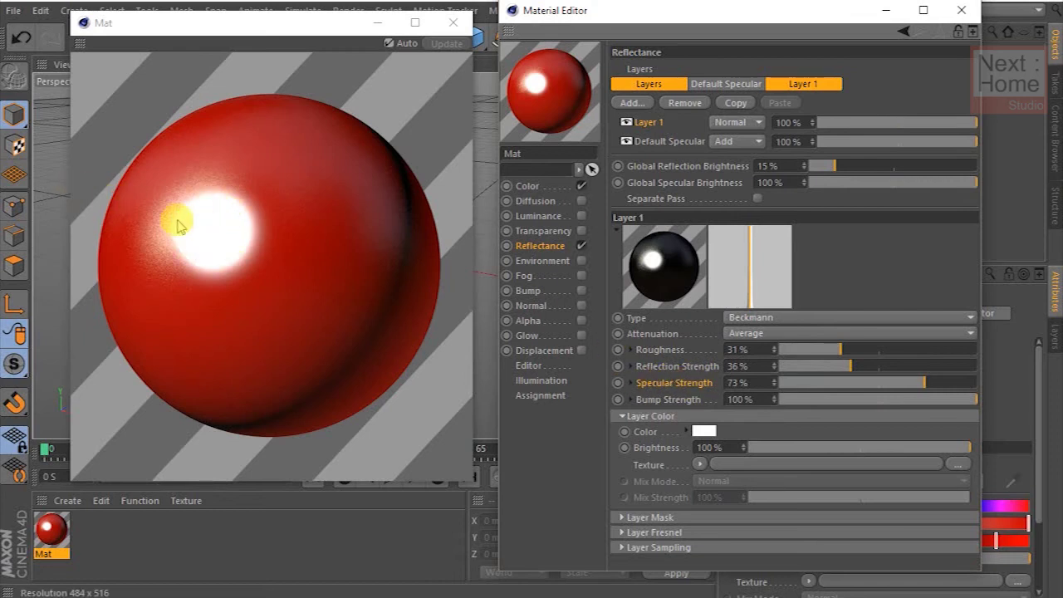
# Set Layer 1 specular strength to 18% and roughness to 8%
pyautogui.click(791, 384)
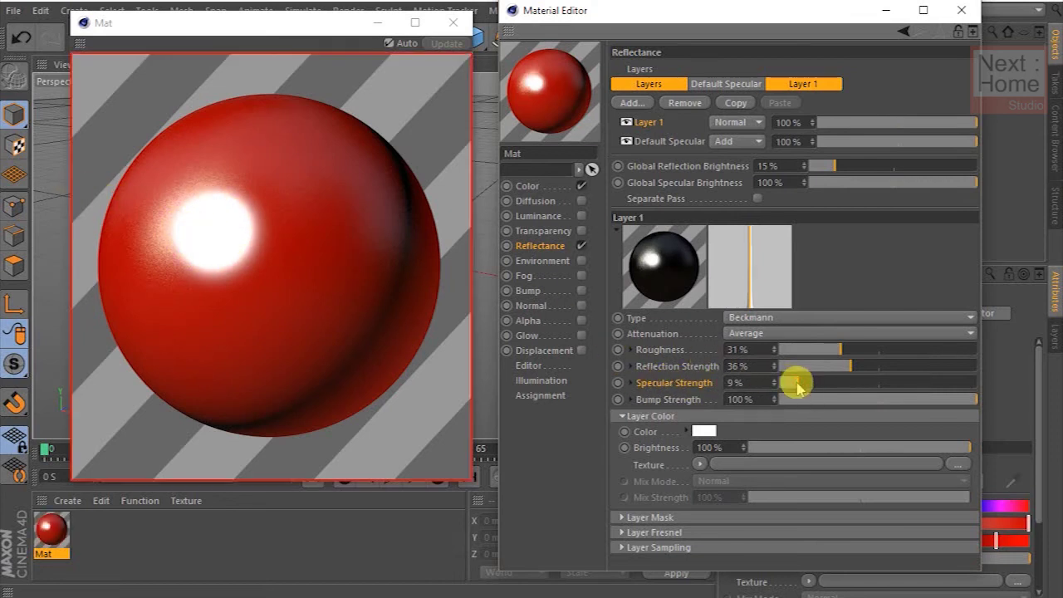
pyautogui.moveTo(809, 390)
pyautogui.mouseDown()
pyautogui.moveTo(789, 389)
pyautogui.moveTo(945, 387)
pyautogui.moveTo(815, 384)
pyautogui.moveTo(896, 367)
pyautogui.mouseUp()
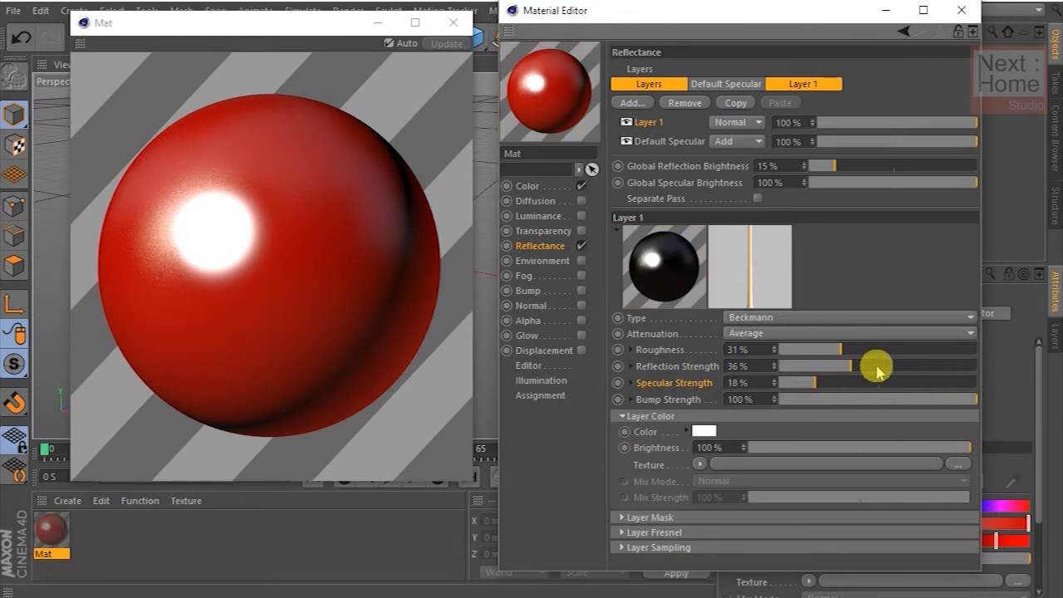
pyautogui.moveTo(838, 350); pyautogui.dragTo(795, 352)
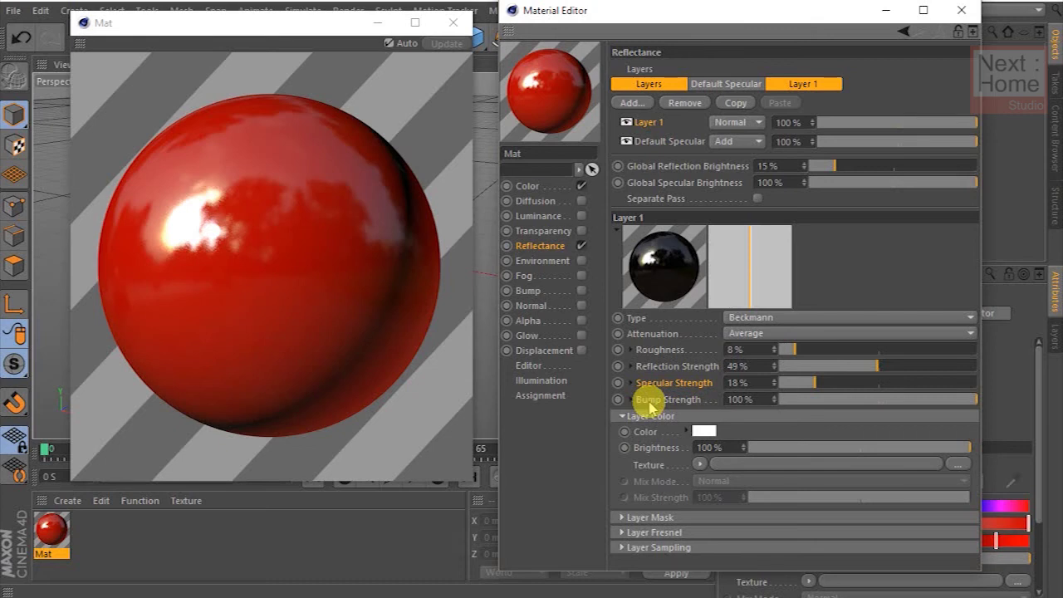
# Keep Bump Strength at 100% and switch the bump Mode to Custom Bump Map
pyautogui.click(635, 400)
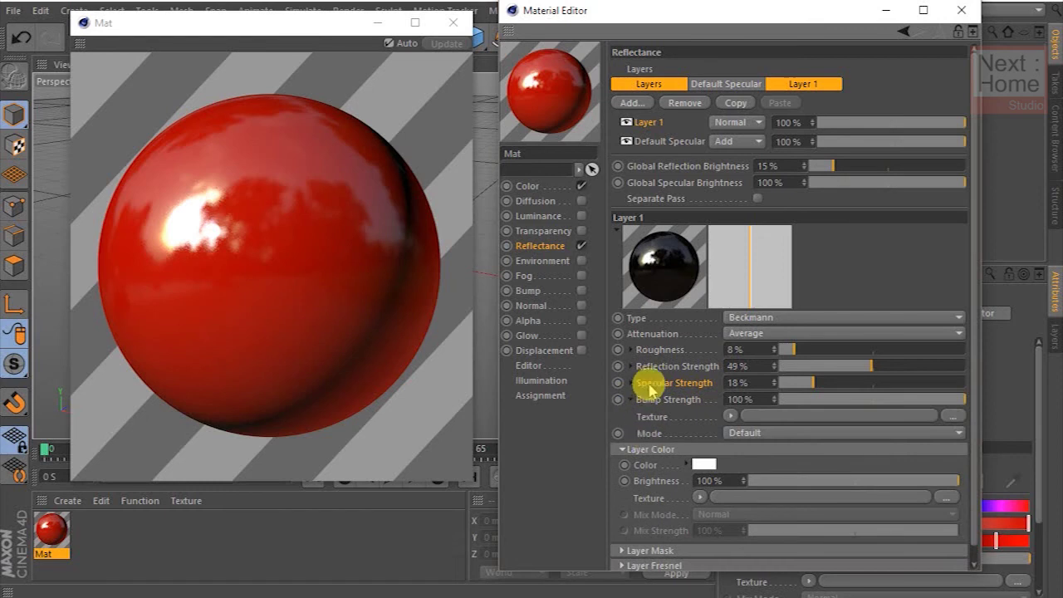
pyautogui.click(656, 431)
pyautogui.moveTo(953, 400); pyautogui.dragTo(818, 400)
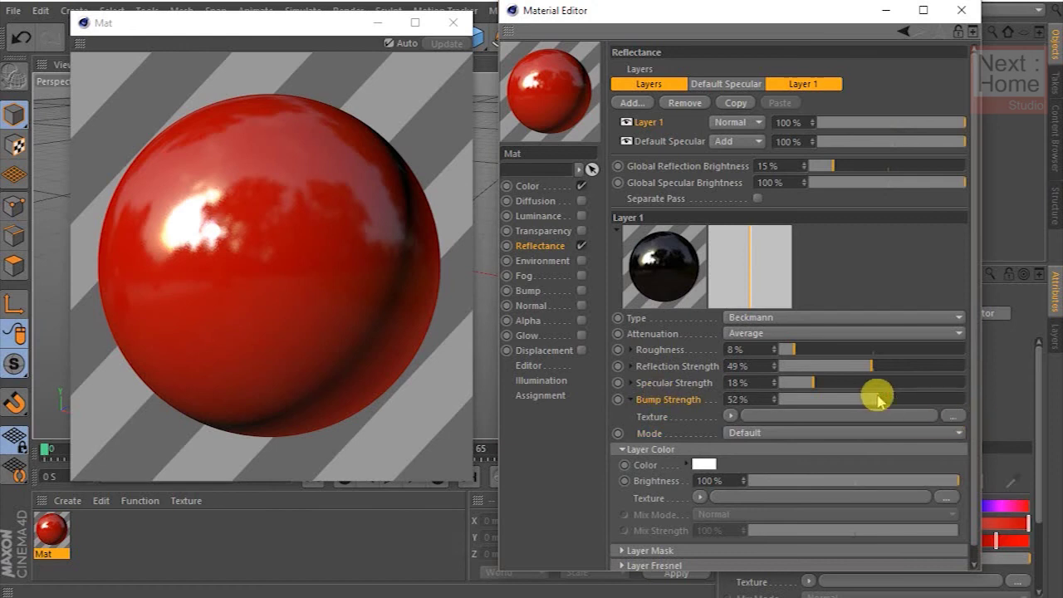
pyautogui.moveTo(905, 404); pyautogui.dragTo(985, 404)
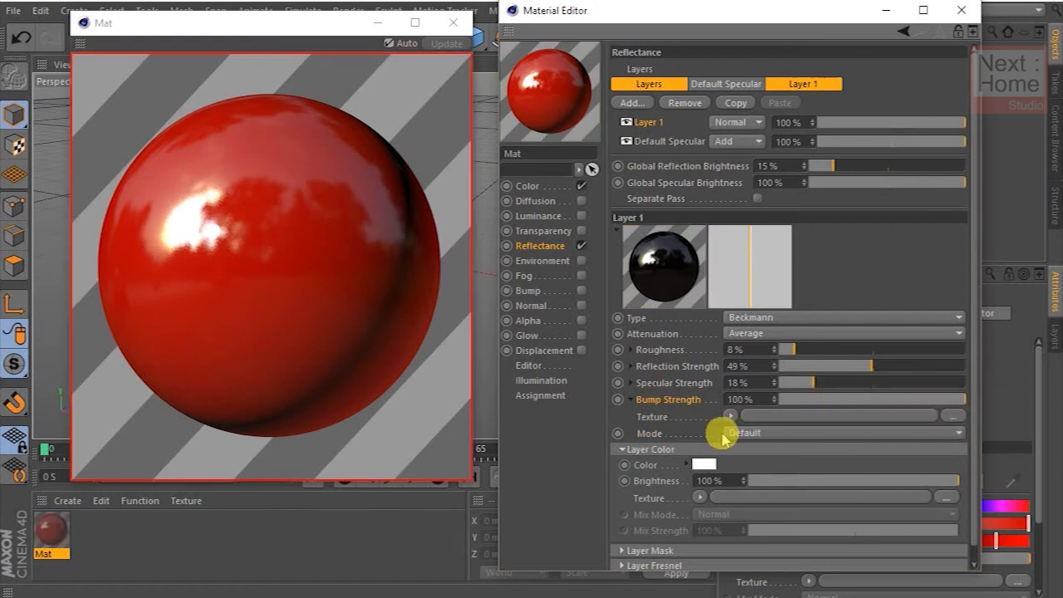
pyautogui.click(652, 437)
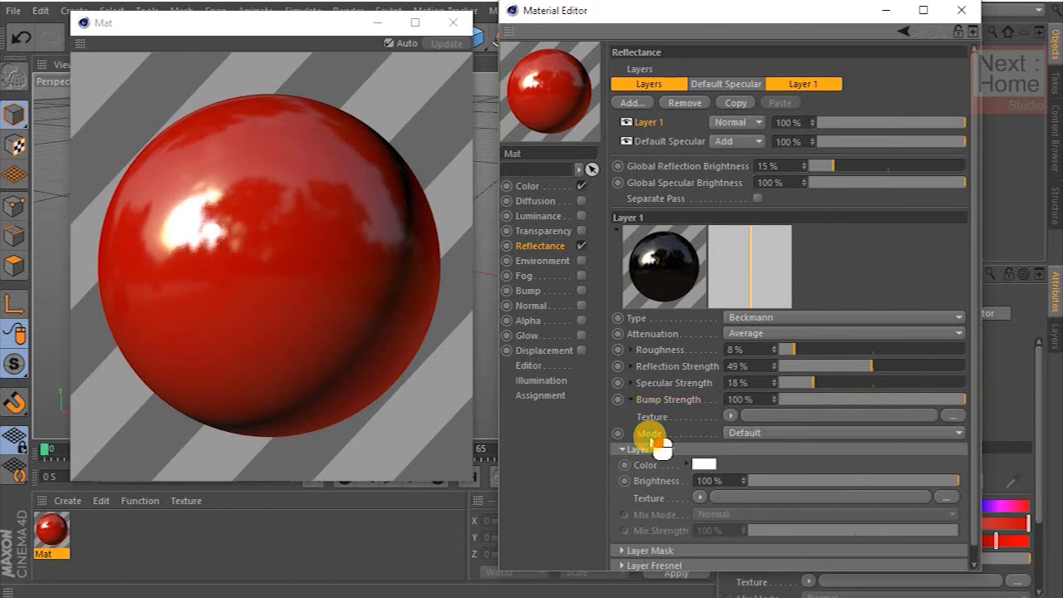
pyautogui.click(947, 435)
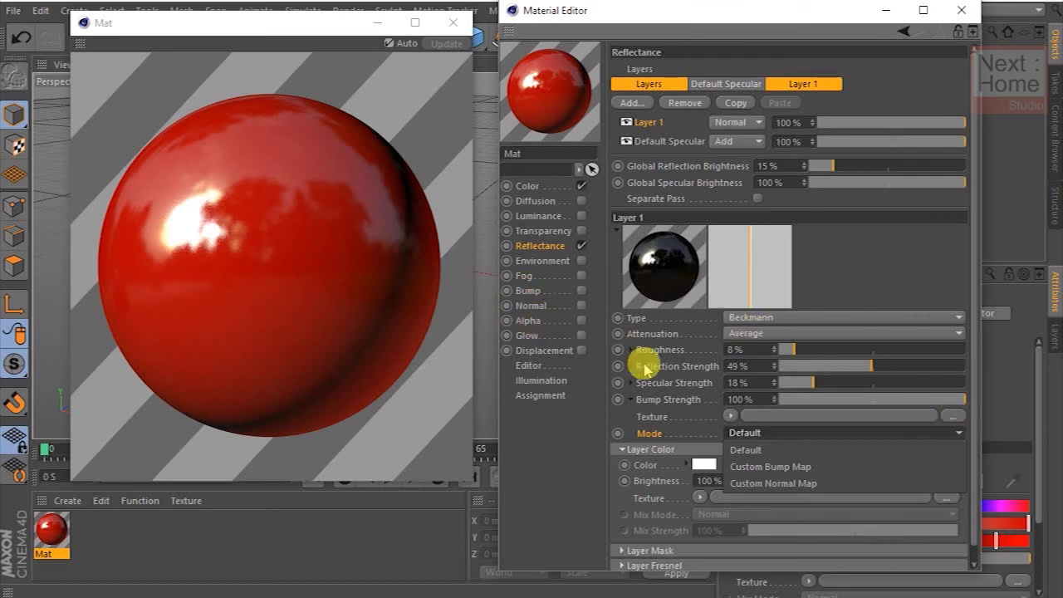
pyautogui.click(863, 467)
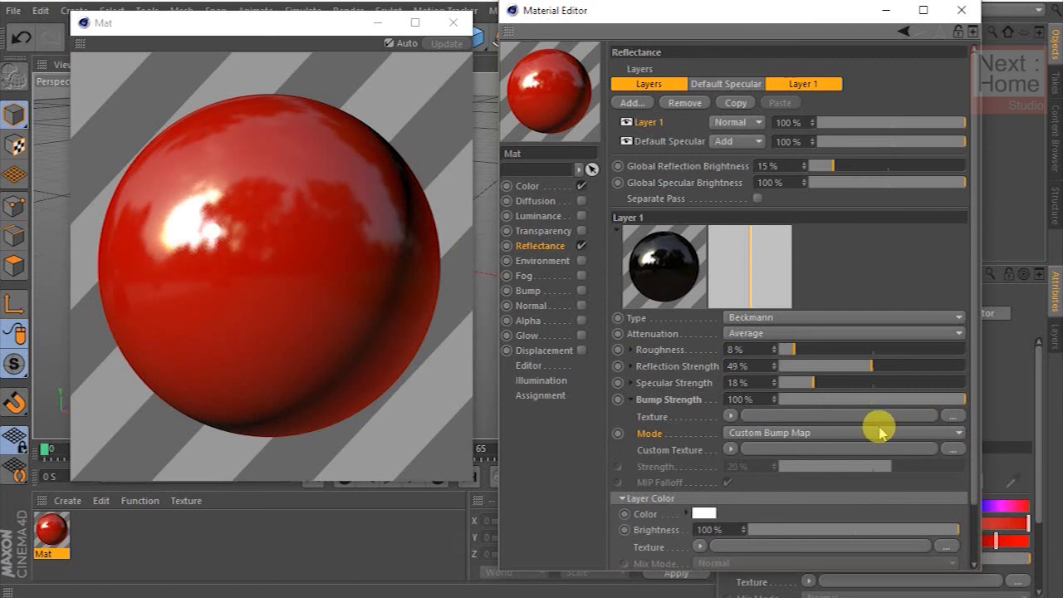
# Load a Noise shader into the Custom Texture slot instead of an image file
pyautogui.click(952, 449)
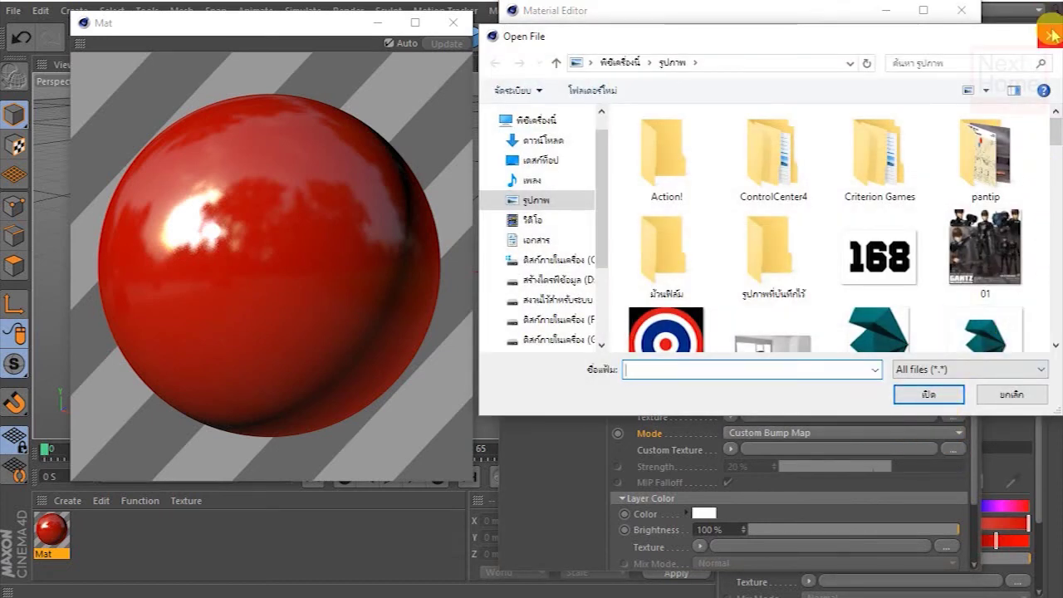
pyautogui.click(1051, 35)
pyautogui.click(730, 449)
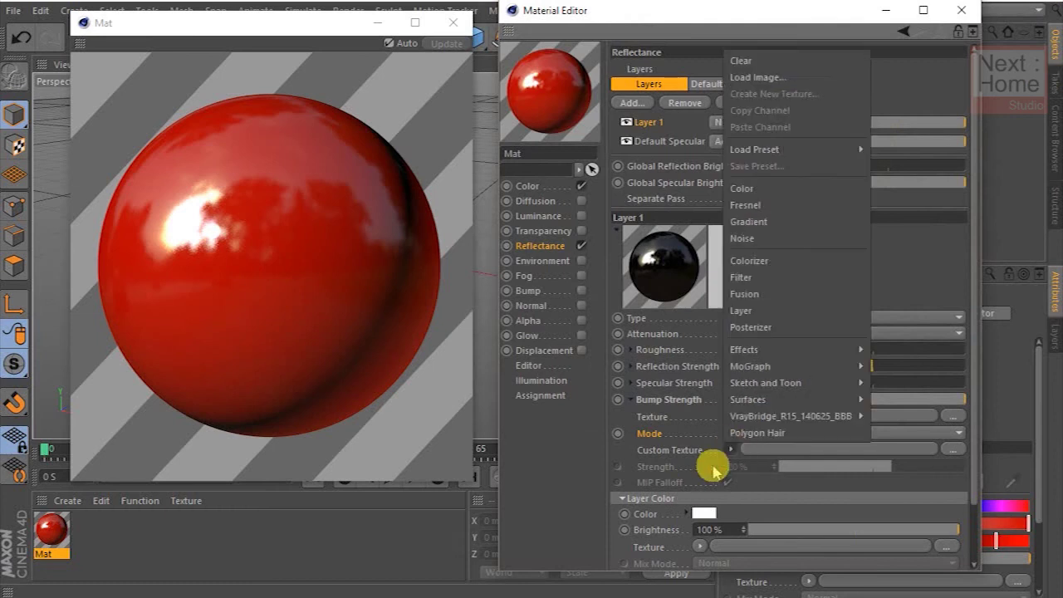
pyautogui.click(772, 240)
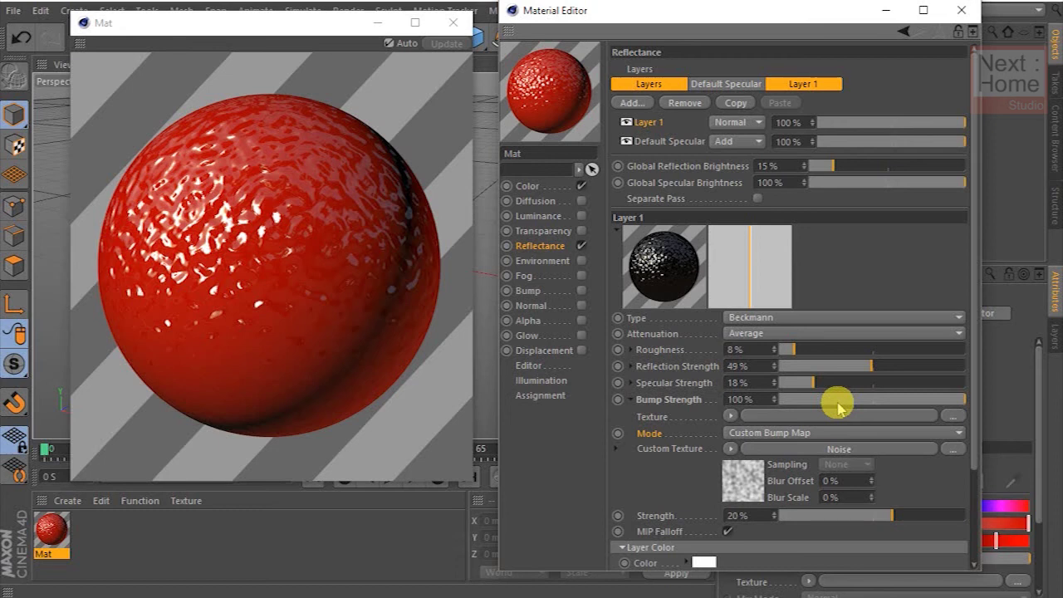
# Lower Layer 1's Bump Strength from 100% down to 6%
pyautogui.click(843, 401)
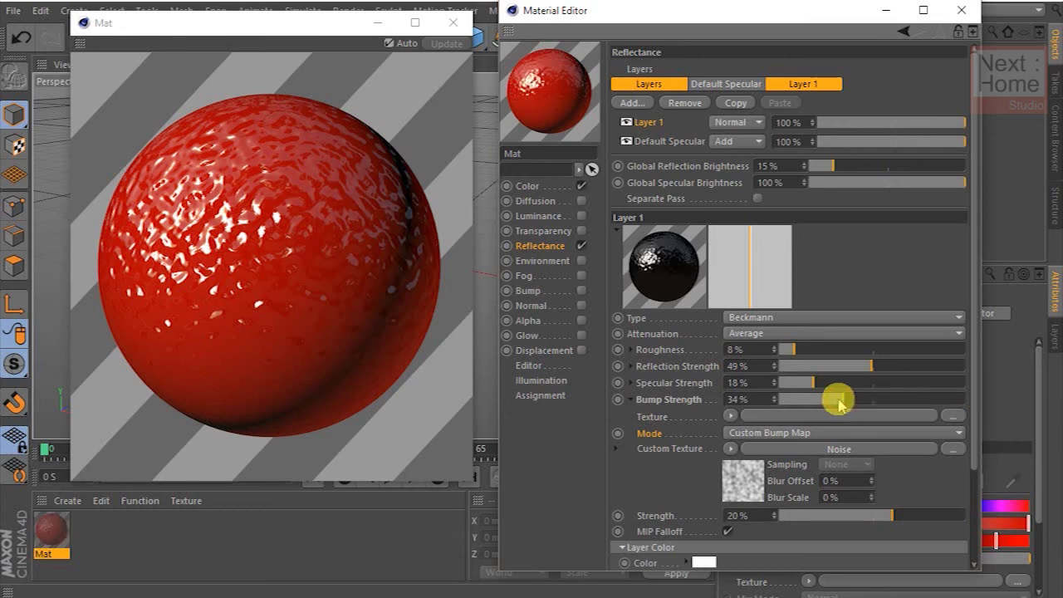
pyautogui.moveTo(803, 407); pyautogui.dragTo(795, 407)
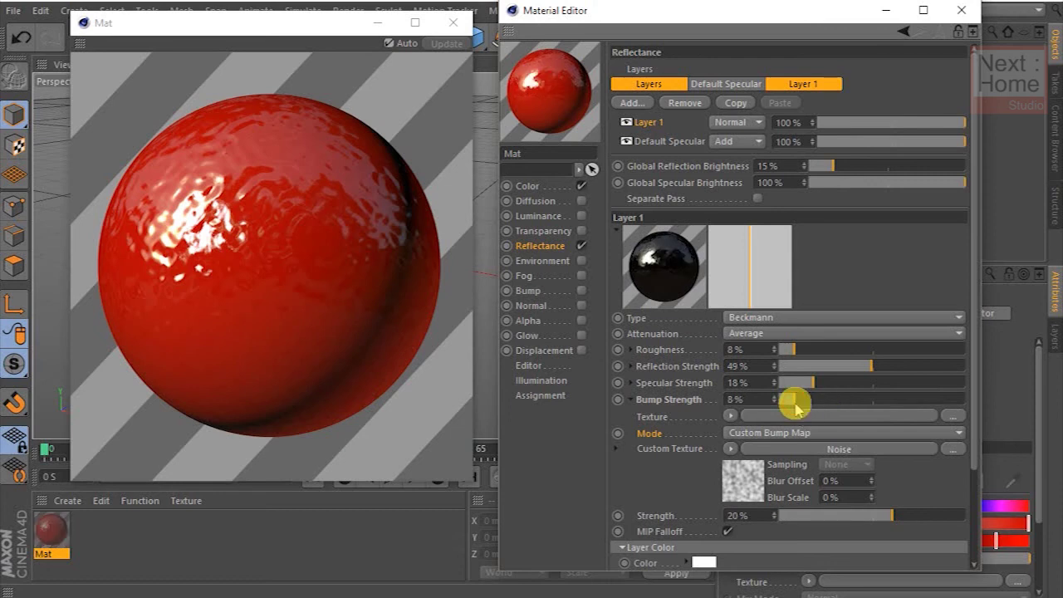
pyautogui.moveTo(793, 405)
pyautogui.mouseDown()
pyautogui.moveTo(813, 403)
pyautogui.moveTo(792, 404)
pyautogui.mouseUp()
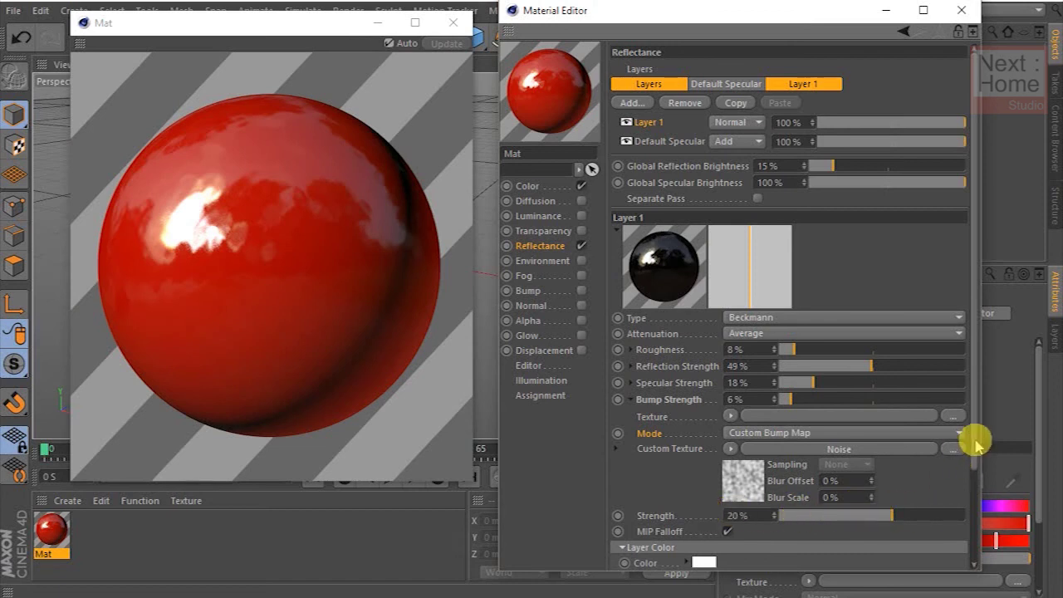
pyautogui.moveTo(973, 440); pyautogui.dragTo(980, 522)
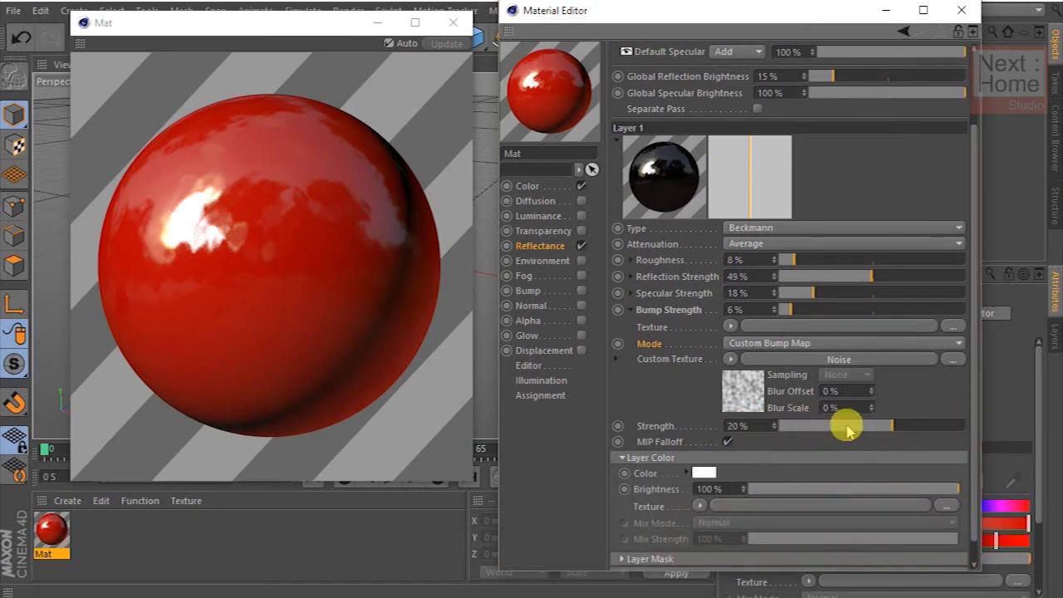
# Set the Custom Bump Map Strength to -1% after trying 62% and larger negative values
pyautogui.moveTo(847, 428); pyautogui.dragTo(930, 427)
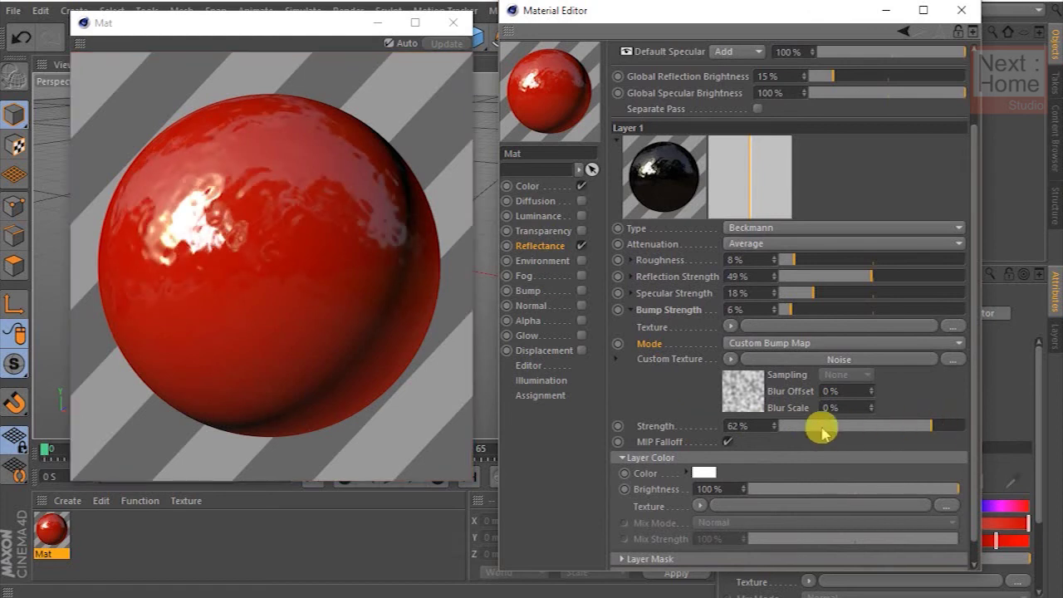
pyautogui.click(793, 429)
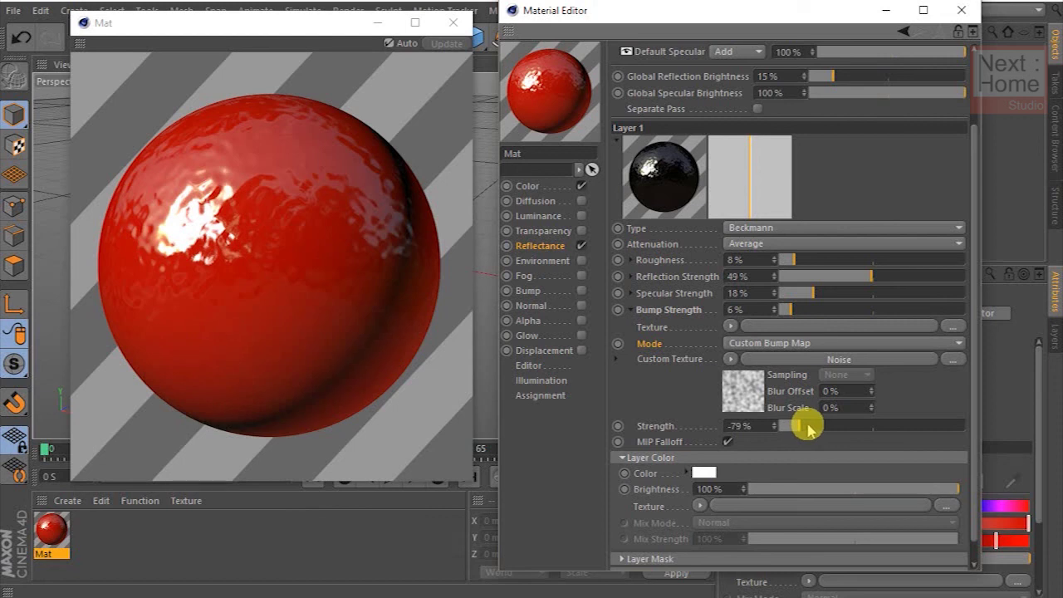
pyautogui.moveTo(807, 425)
pyautogui.mouseDown()
pyautogui.moveTo(945, 424)
pyautogui.moveTo(838, 428)
pyautogui.mouseUp()
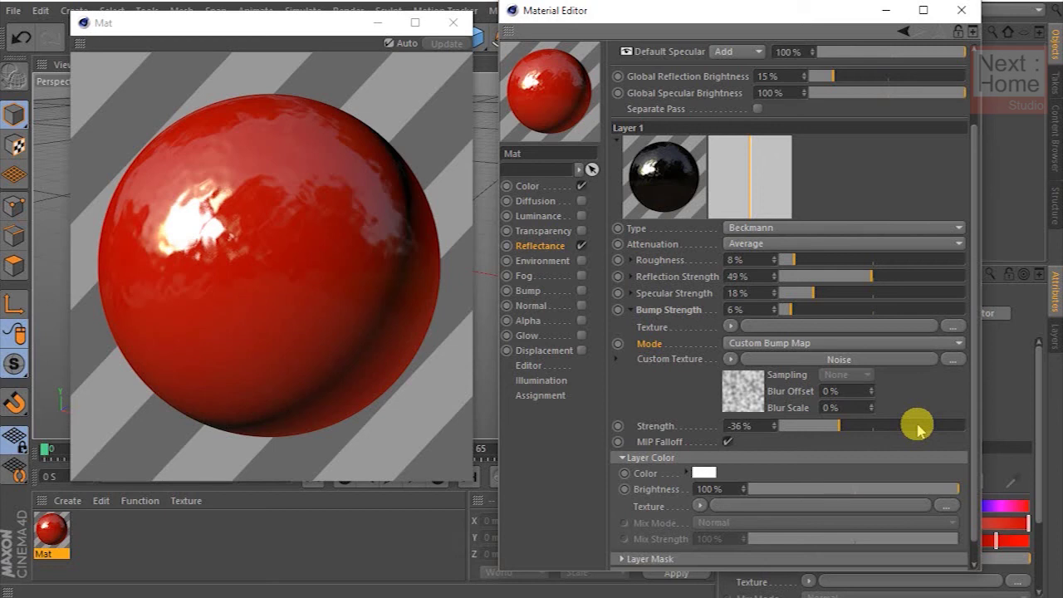
pyautogui.moveTo(878, 422); pyautogui.dragTo(871, 424)
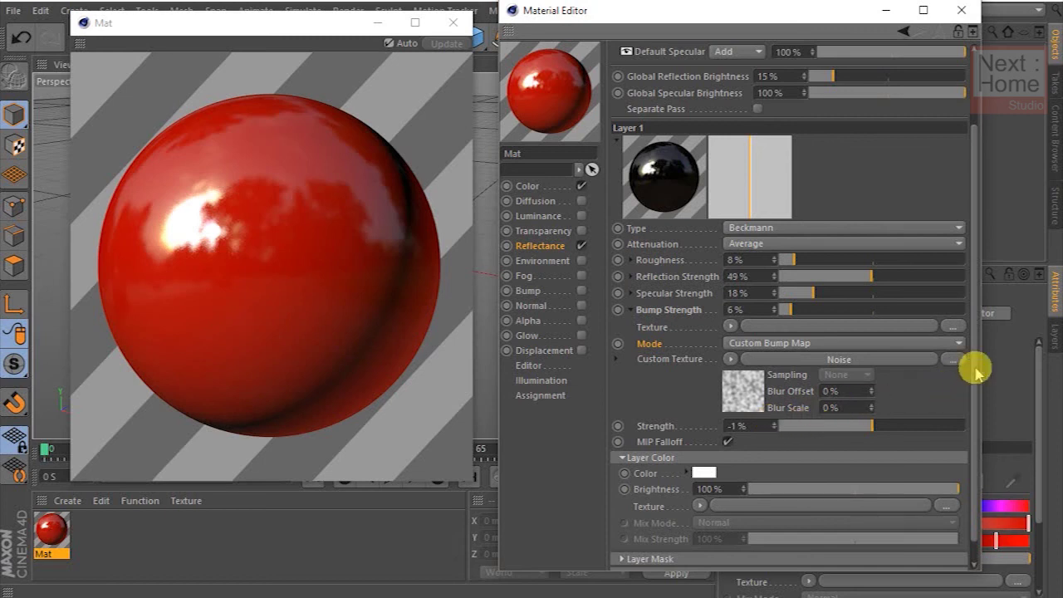
pyautogui.moveTo(972, 363); pyautogui.dragTo(975, 406)
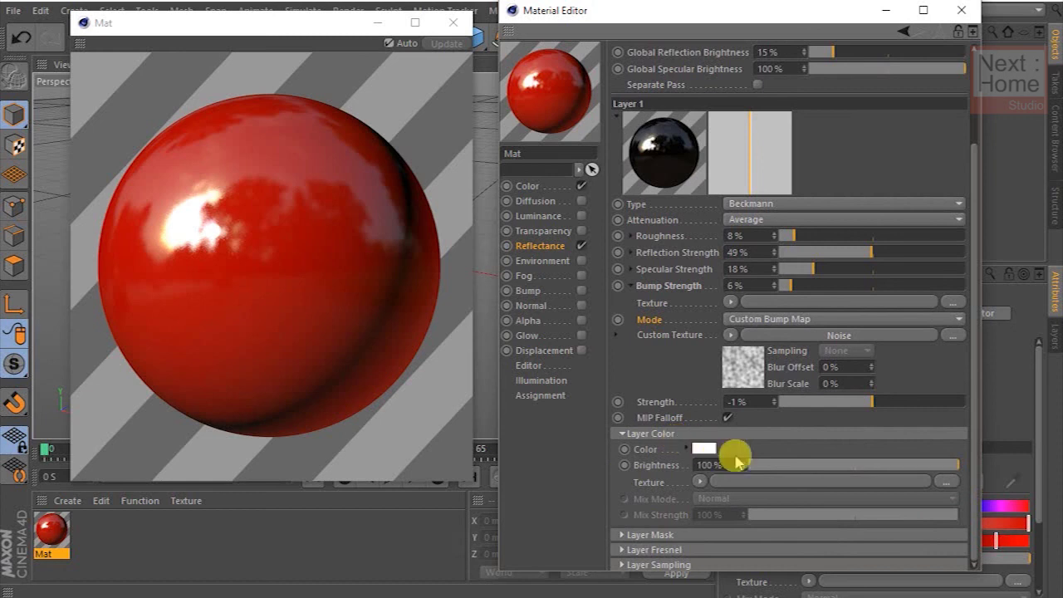
# Change Layer 1's Layer Color to a saturated blue
pyautogui.click(702, 447)
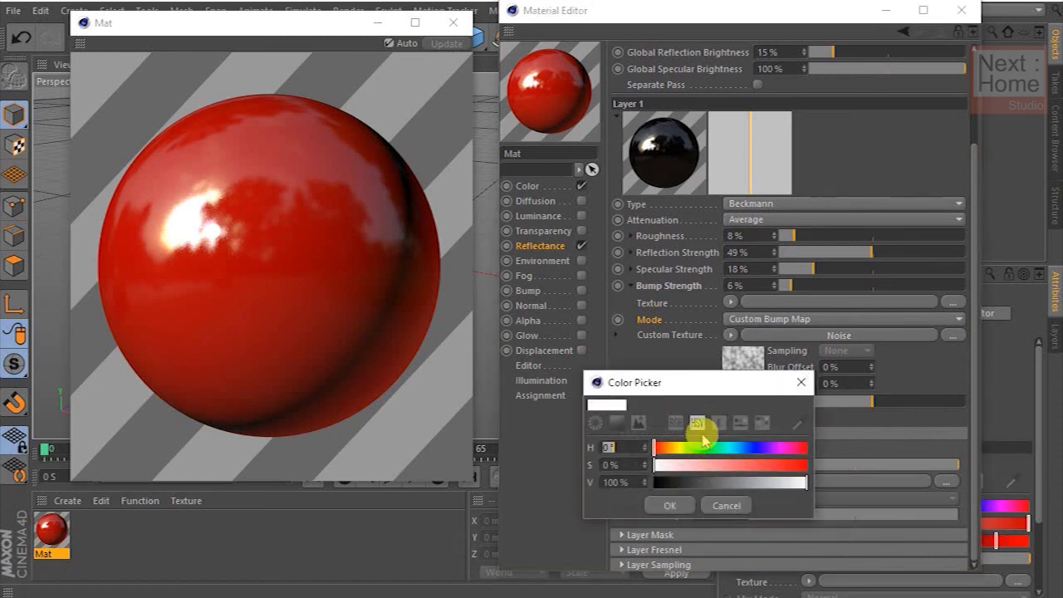
pyautogui.click(752, 447)
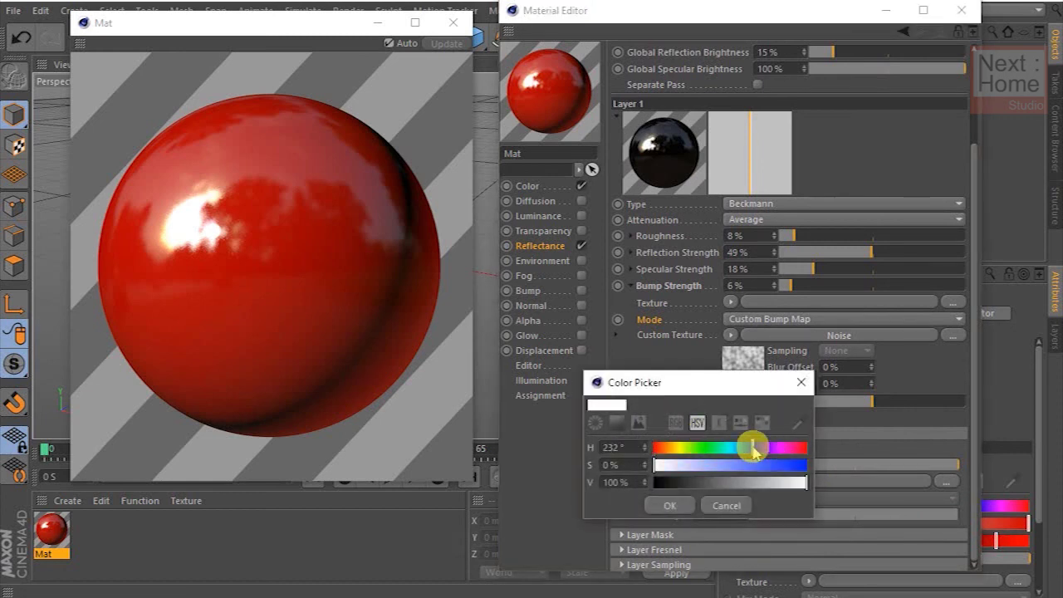
pyautogui.click(780, 465)
pyautogui.click(672, 504)
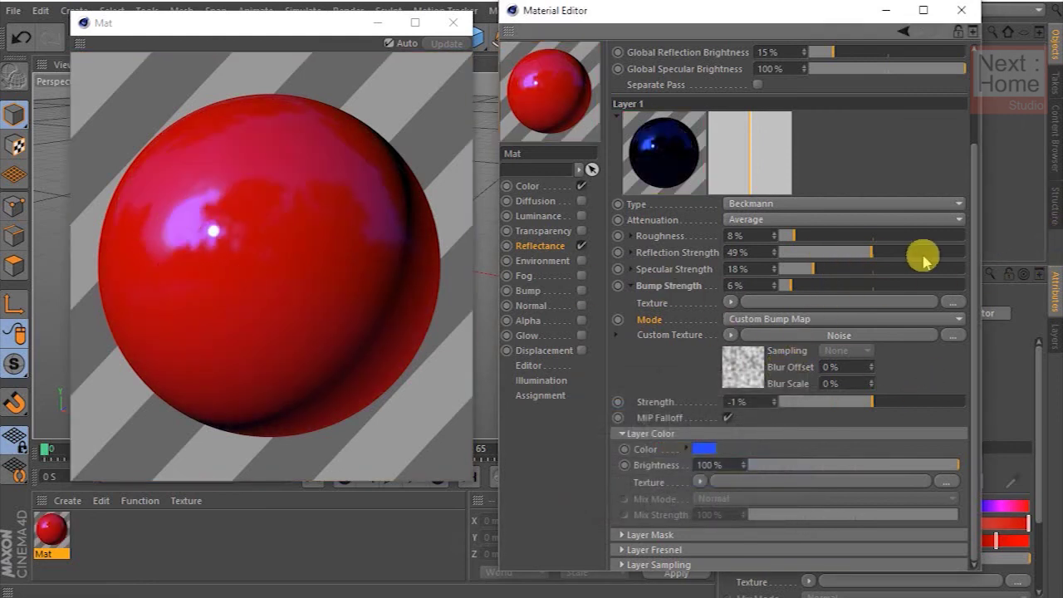
# Raise global reflection brightness to 27%
pyautogui.click(977, 253)
pyautogui.scroll(1, 980, 255)
pyautogui.click(849, 79)
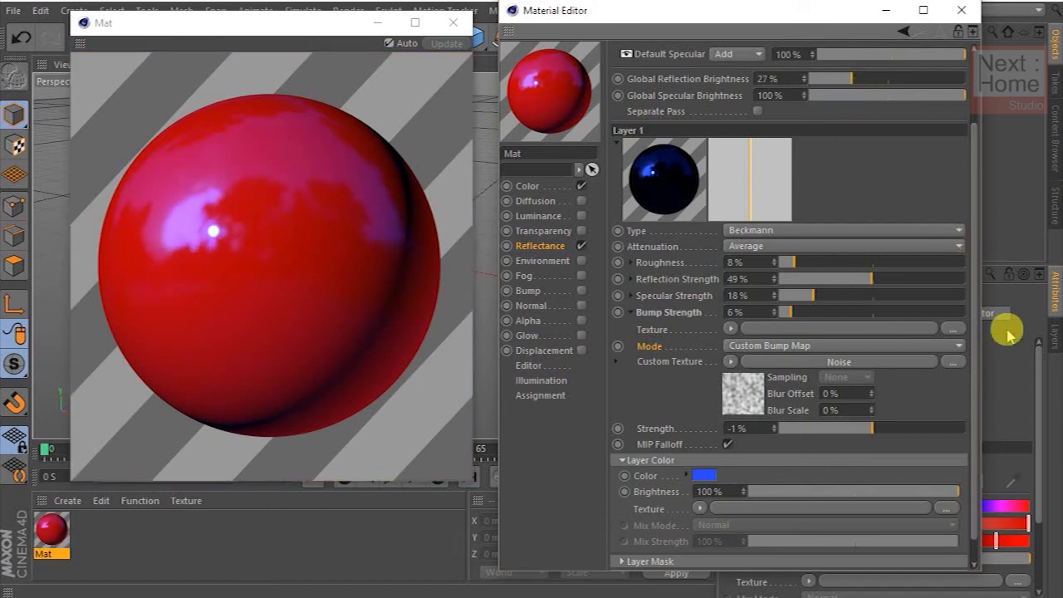
pyautogui.scroll(-1, 987, 465)
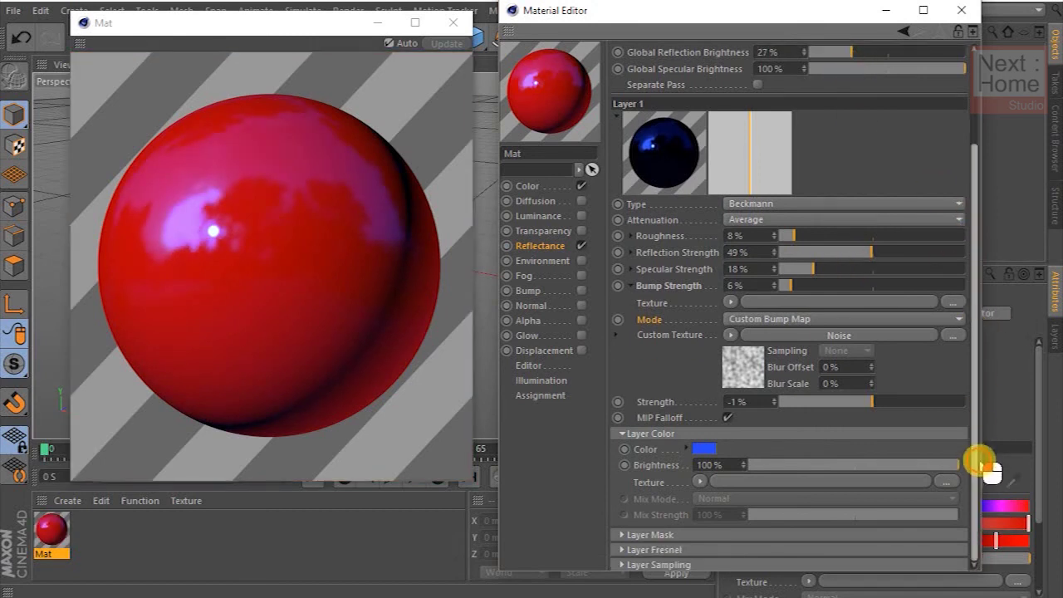
# Expand the Layer Mask settings and raise Layer 1 reflection strength to 79%
pyautogui.click(622, 535)
pyautogui.scroll(-1, 974, 334)
pyautogui.click(919, 217)
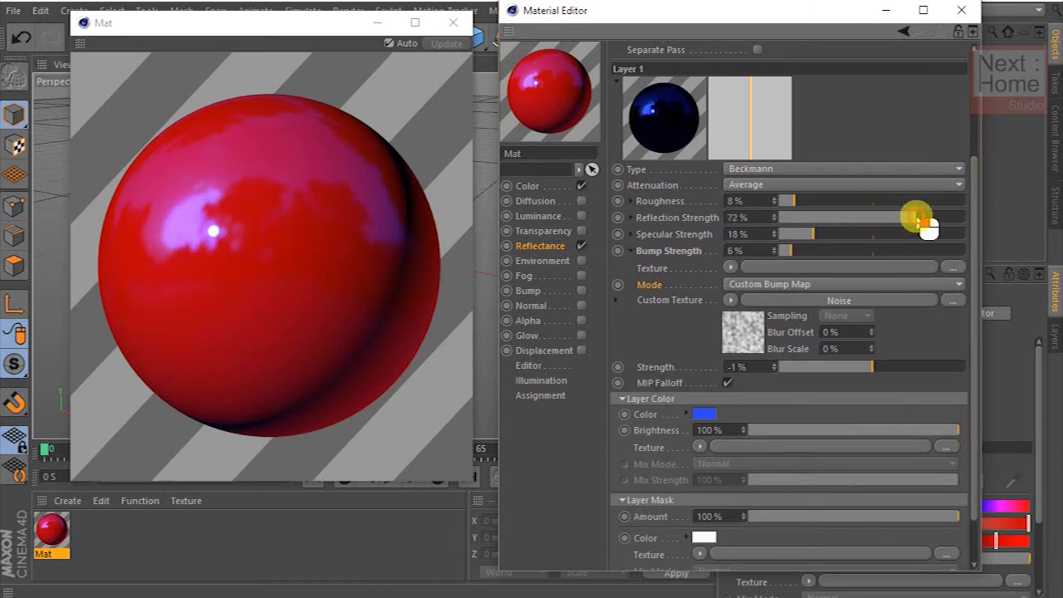
pyautogui.moveTo(924, 218); pyautogui.dragTo(927, 218)
pyautogui.scroll(3, 973, 221)
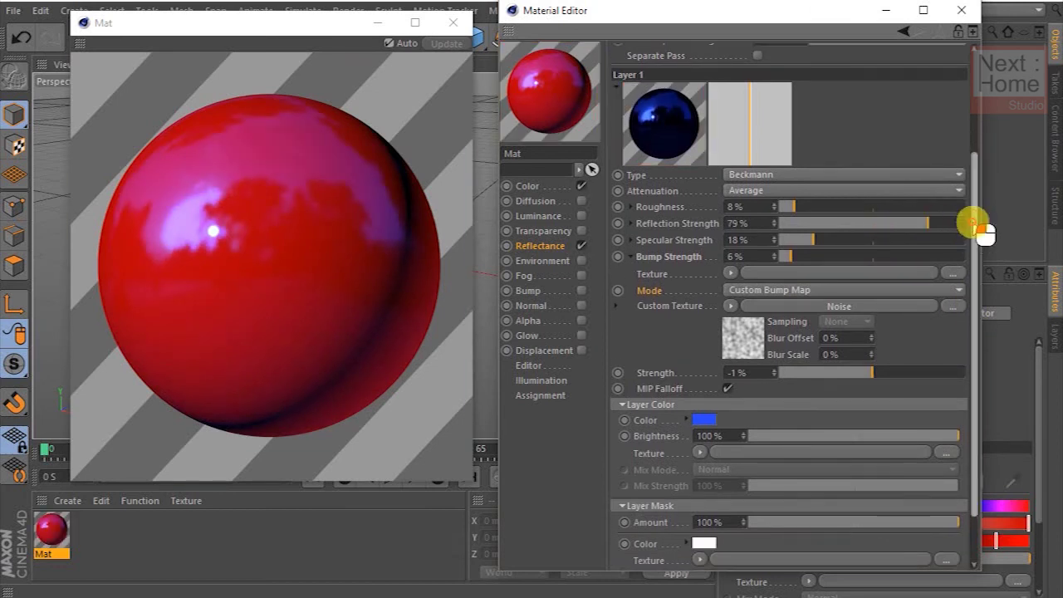
pyautogui.moveTo(883, 116)
pyautogui.mouseDown()
pyautogui.moveTo(952, 121)
pyautogui.moveTo(981, 238)
pyautogui.mouseUp()
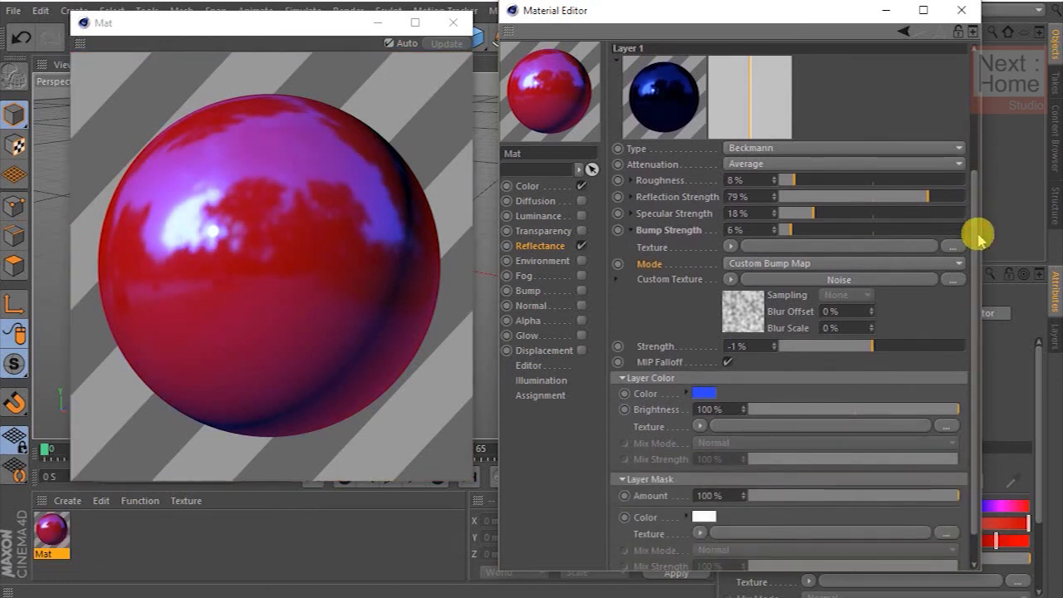
pyautogui.moveTo(978, 237); pyautogui.dragTo(972, 279)
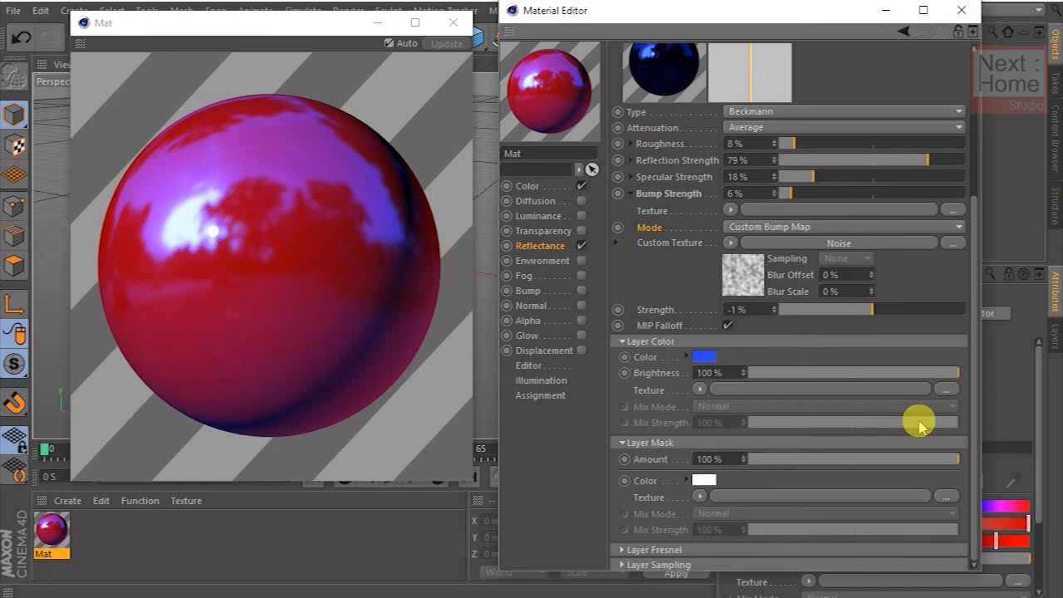
# Assign a Surfaces > Checkerboard texture to Layer 1's Layer Mask Texture
pyautogui.click(701, 496)
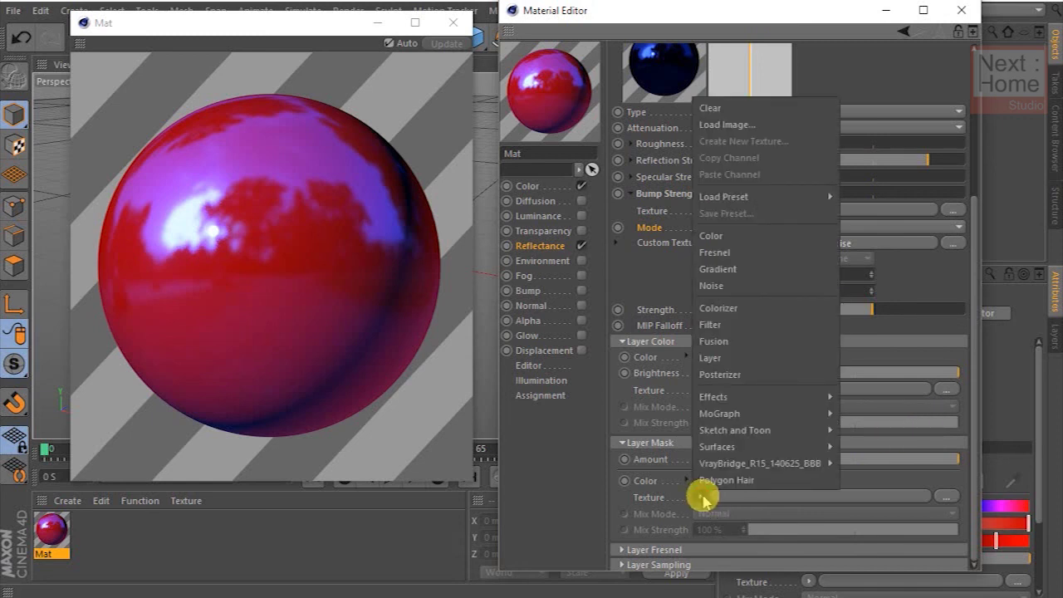
pyautogui.moveTo(717, 446)
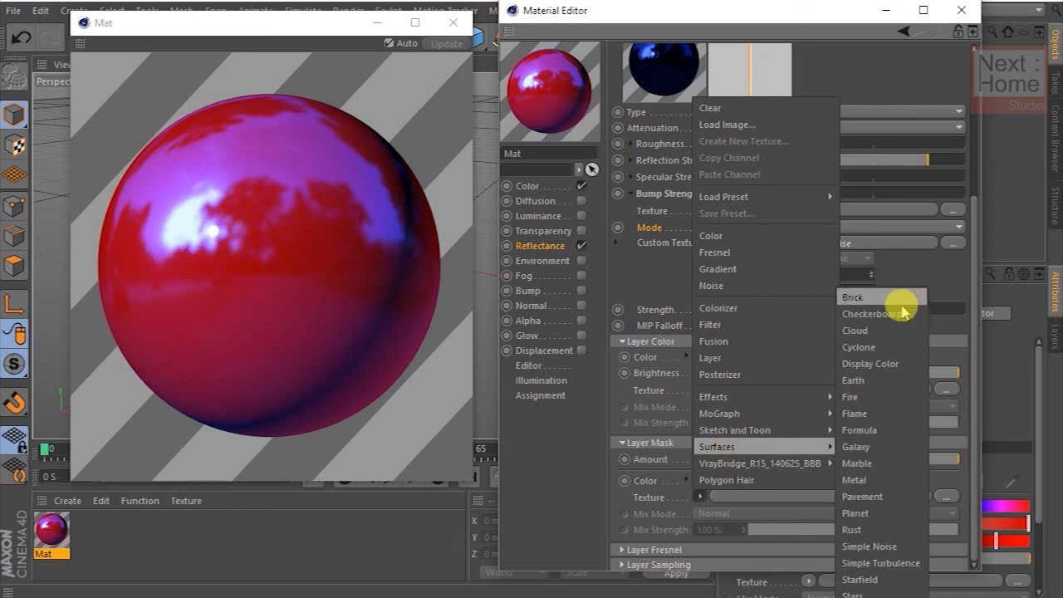
pyautogui.click(894, 313)
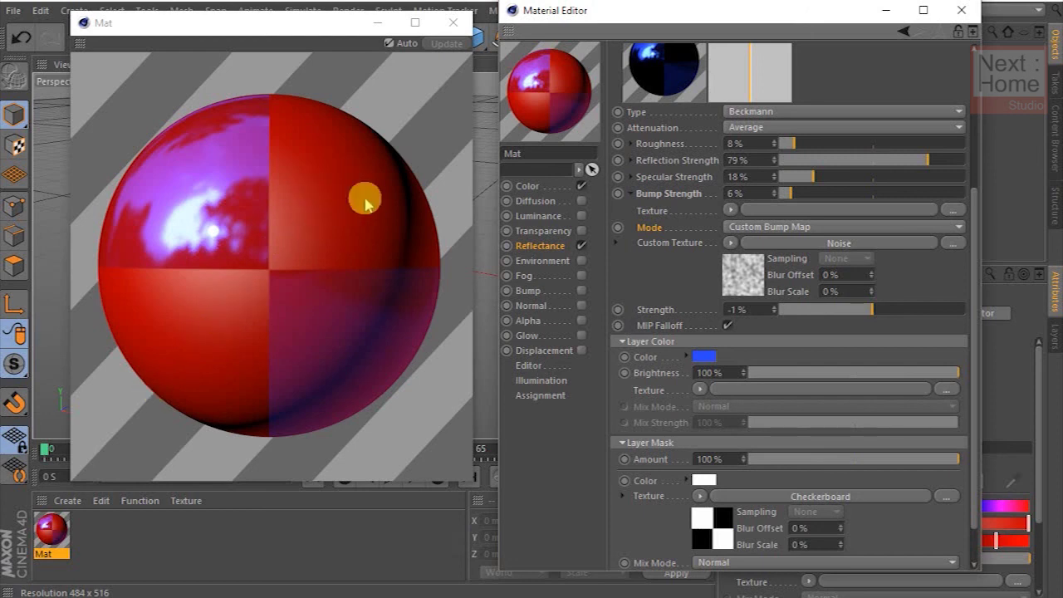
pyautogui.scroll(-2, 966, 426)
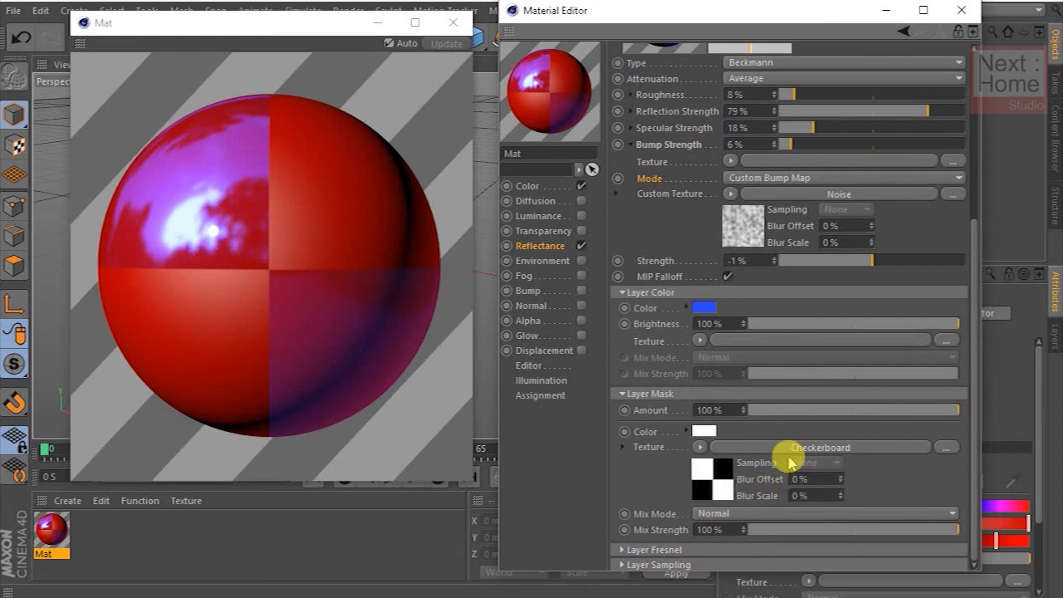
# Try lower layer mask amounts (41%, 25%), then restore it to 100%
pyautogui.click(836, 409)
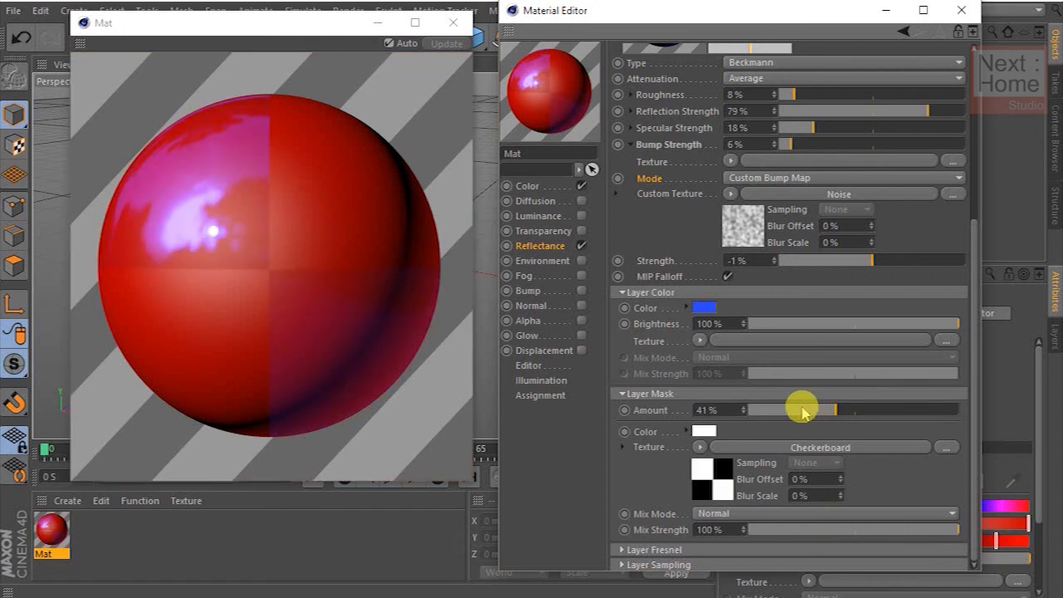
pyautogui.click(802, 409)
pyautogui.moveTo(931, 422); pyautogui.dragTo(960, 422)
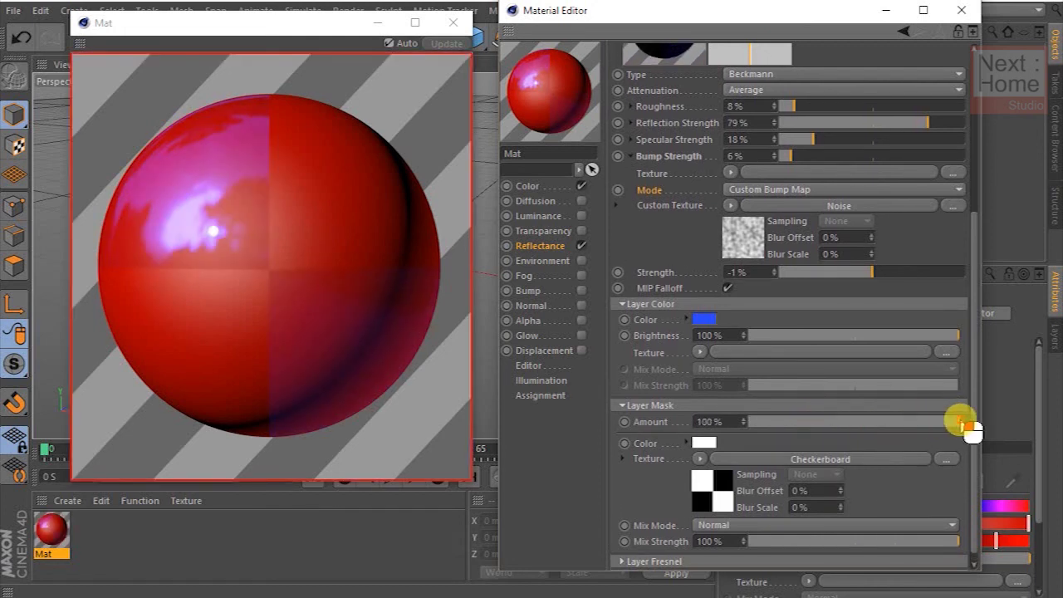
# Set the mask's mix strength to 84% in Normal mode and collapse Layer Mask
pyautogui.click(886, 530)
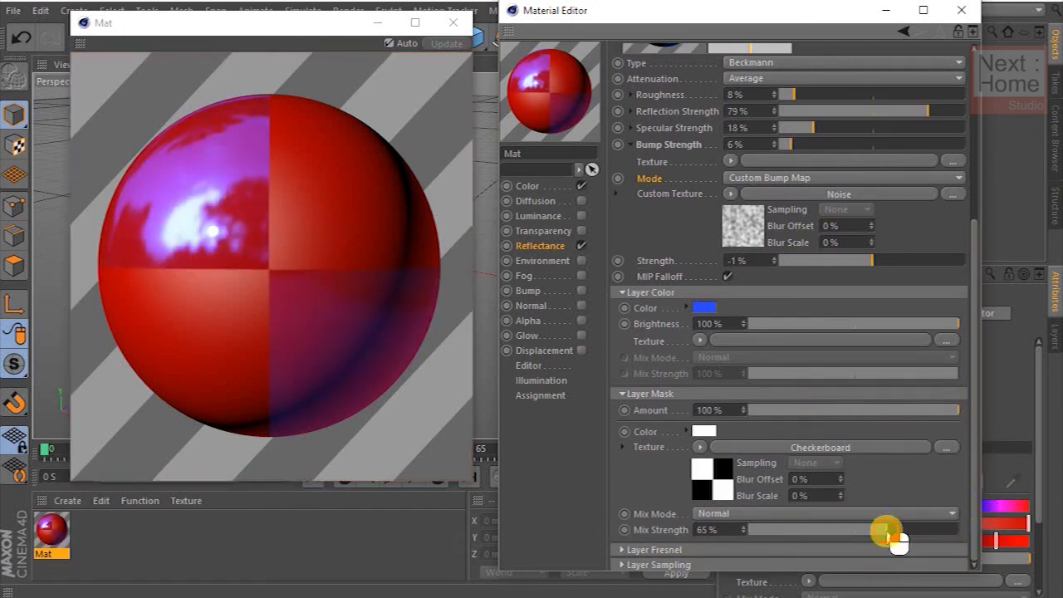
pyautogui.click(802, 530)
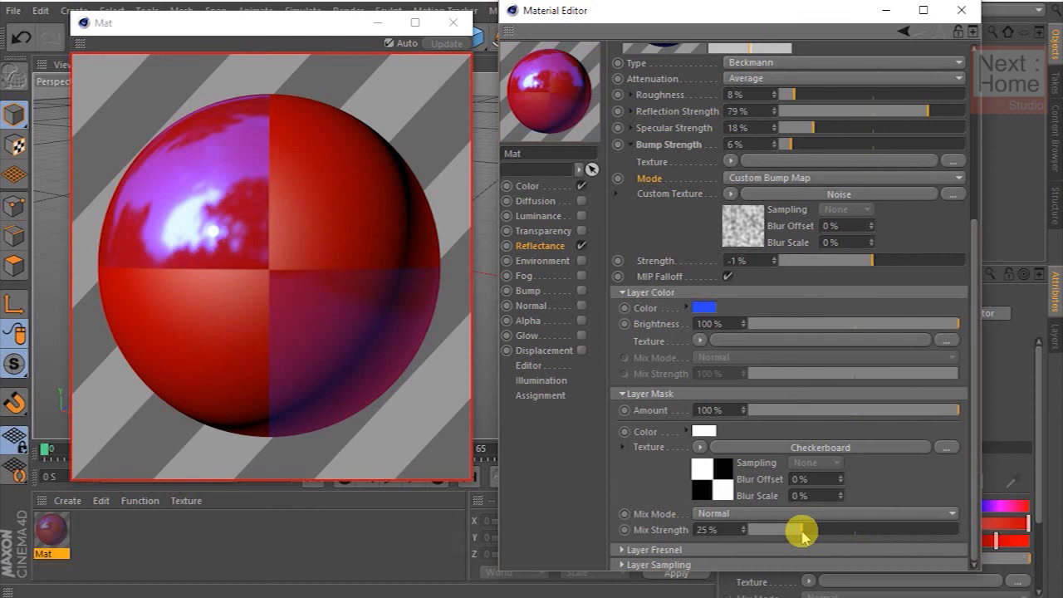
pyautogui.click(934, 513)
pyautogui.click(895, 547)
pyautogui.click(924, 530)
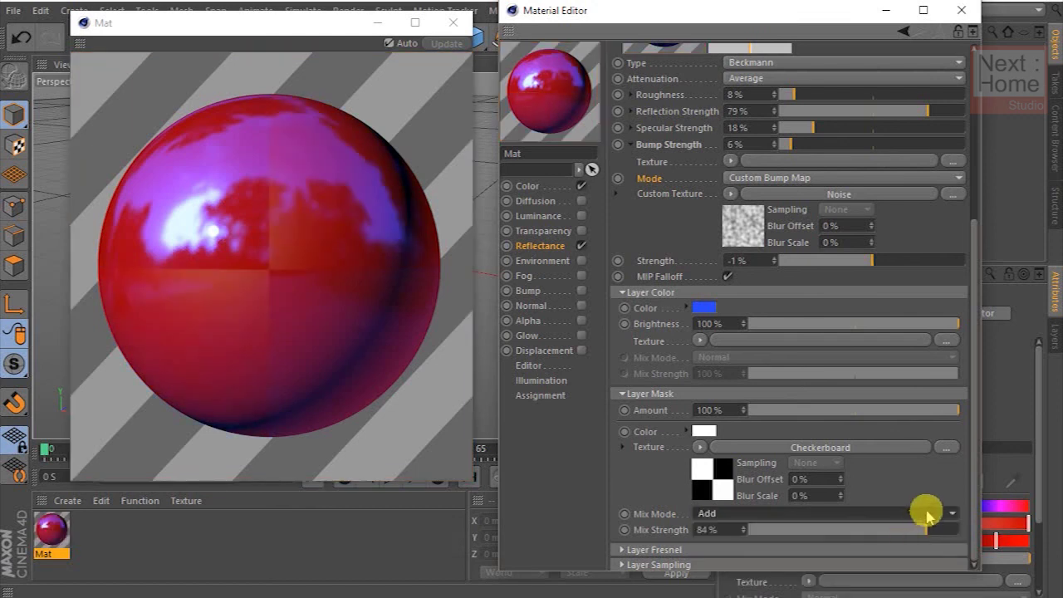
pyautogui.click(909, 516)
pyautogui.click(889, 530)
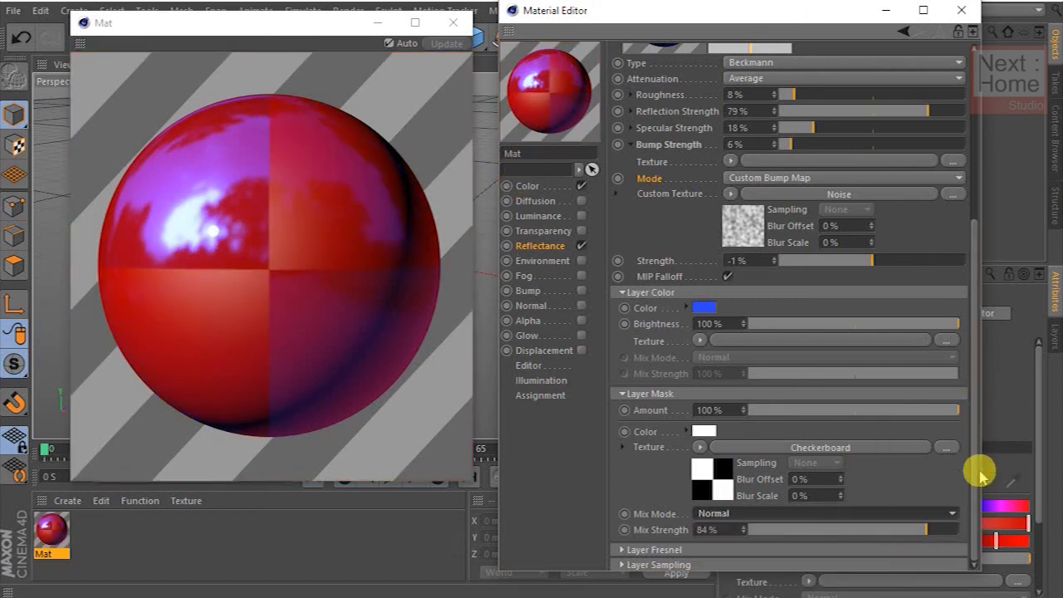
pyautogui.click(619, 396)
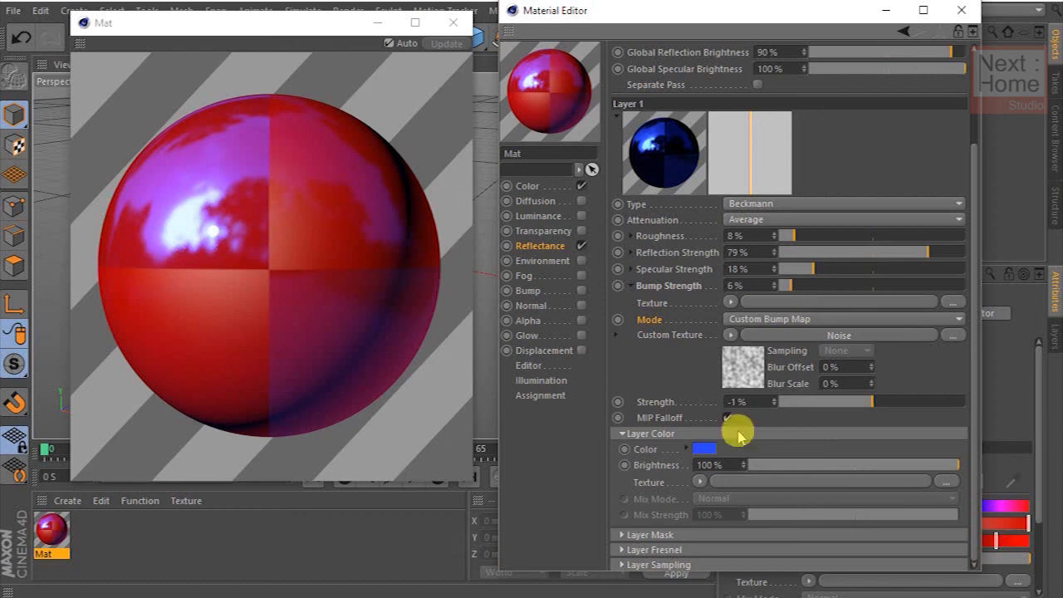
pyautogui.click(620, 534)
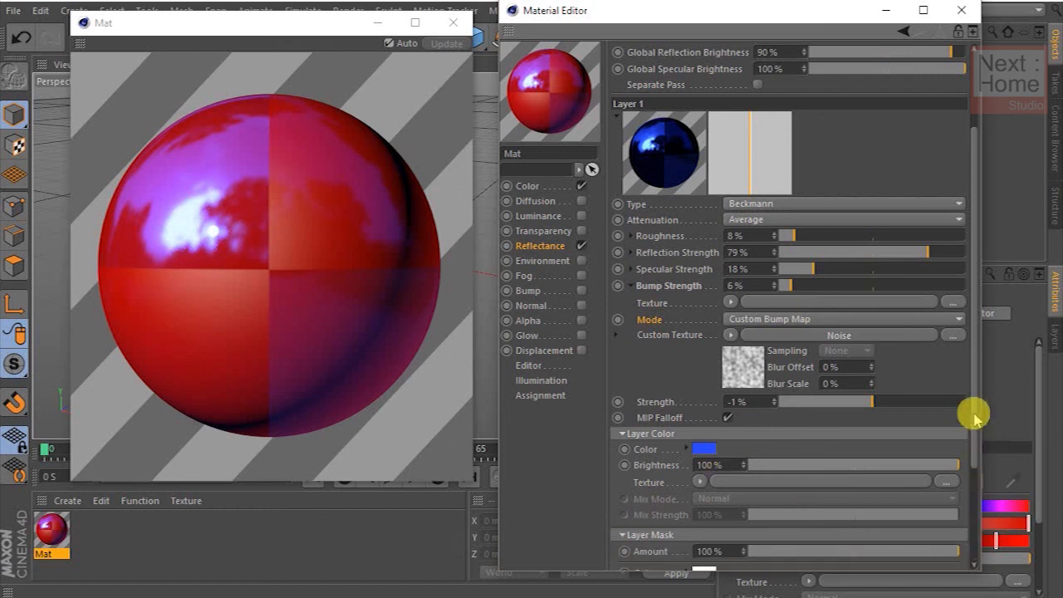
pyautogui.moveTo(971, 419); pyautogui.dragTo(990, 522)
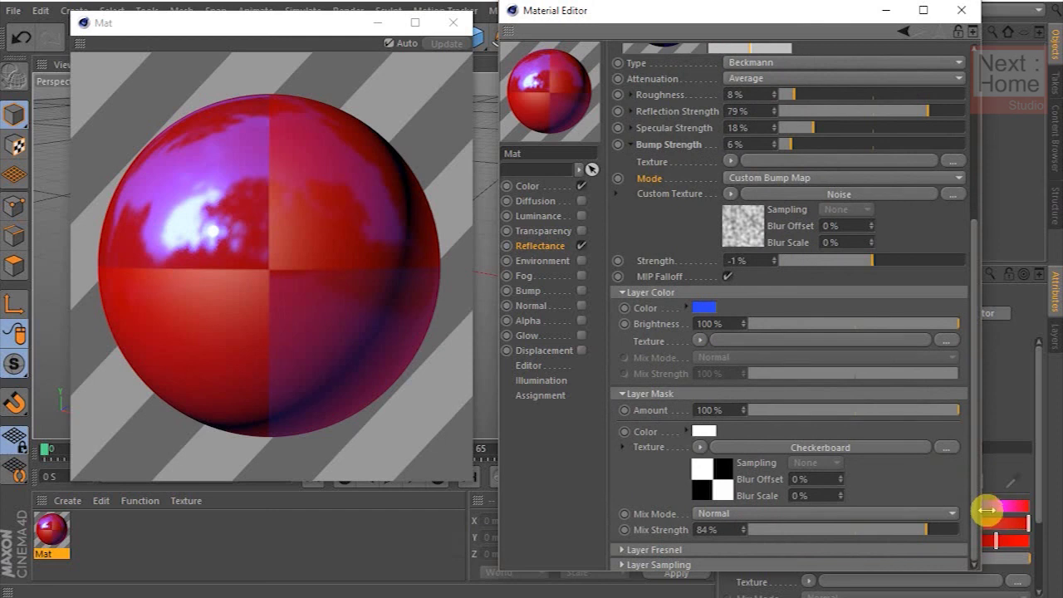